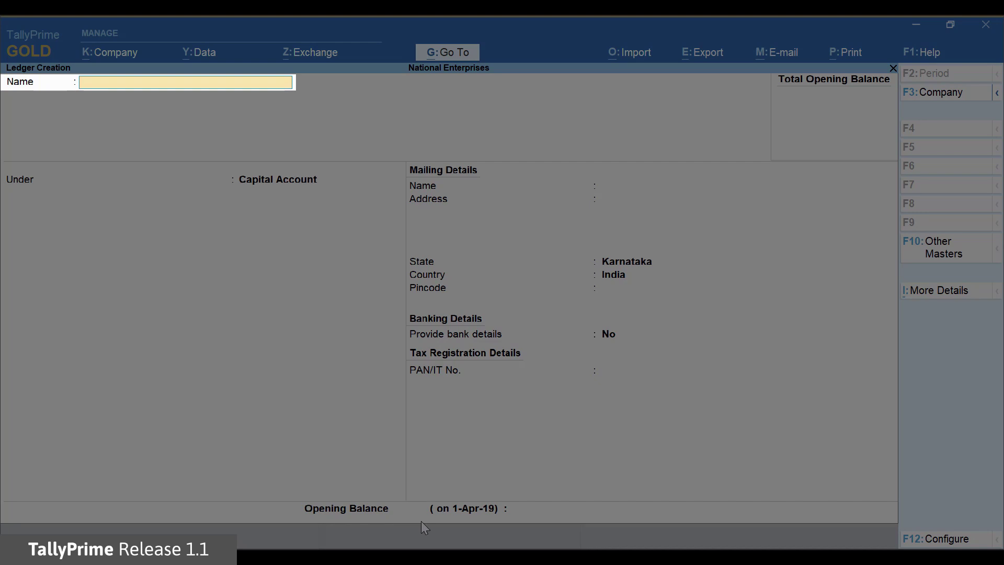
Name the new ledger 'Bank of Baroda' and place it under the Bank Accounts group
type("Bank of Baroda")
key("Return")
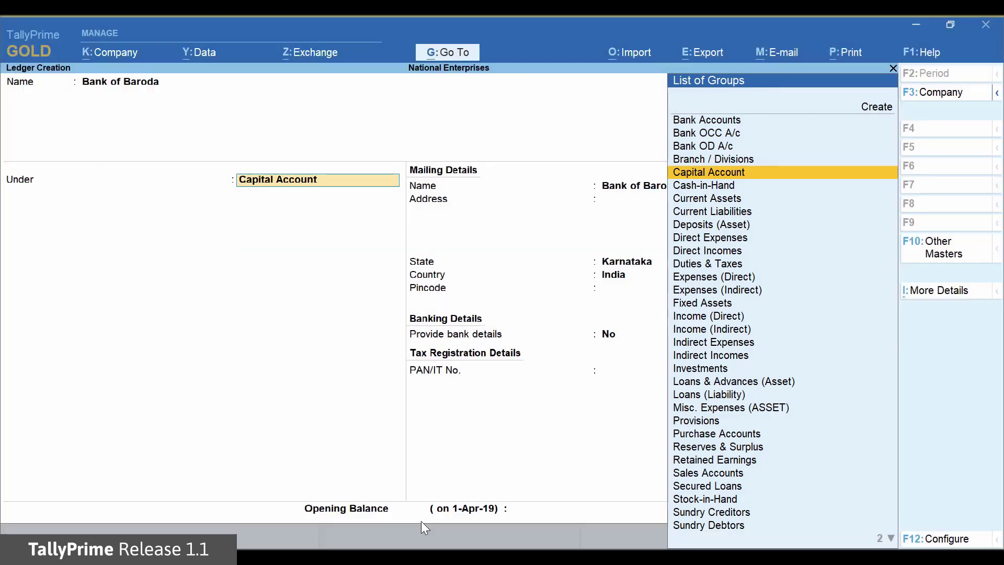
key("Up")
key("Up")
key("Up")
key("Up")
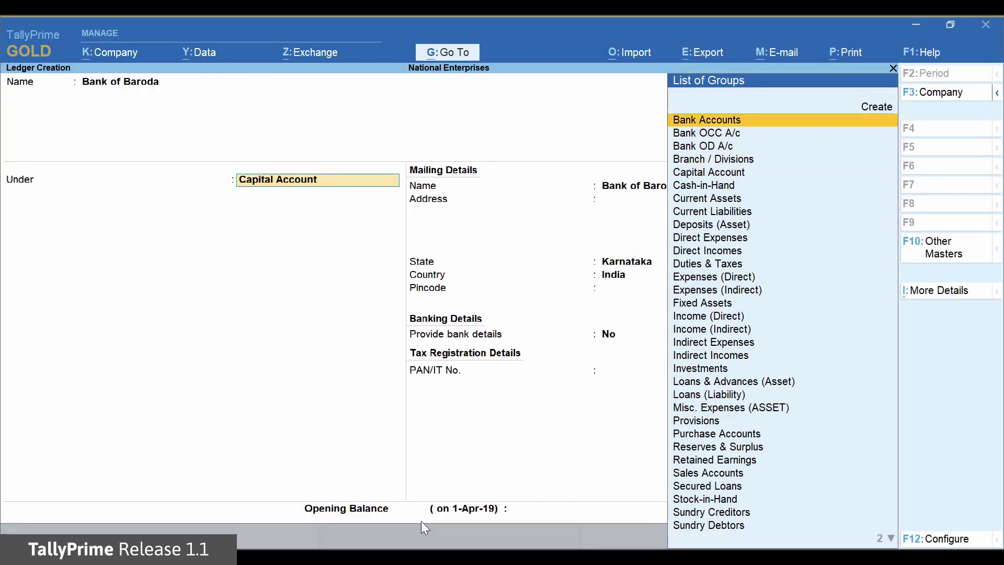
key("Return")
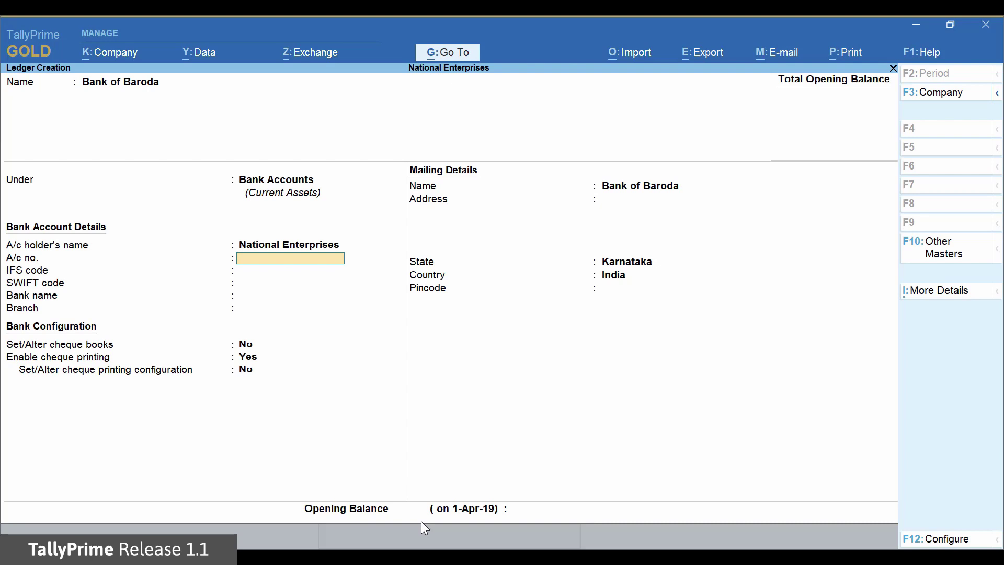
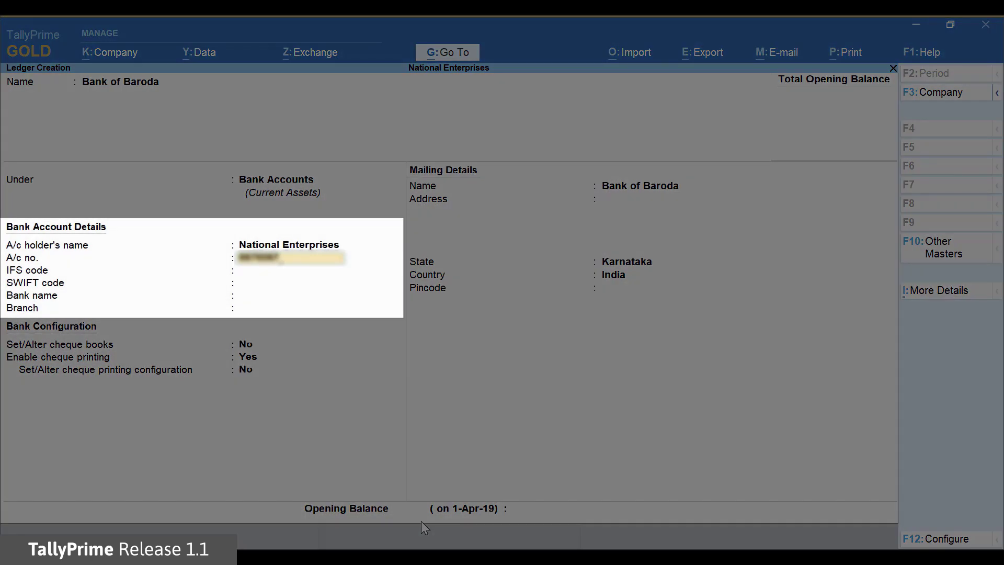
Enter the account number, IFS code BARB0JAYANA, bank Bank of Baroda (India), branch M G ROAD and client code
key("Return")
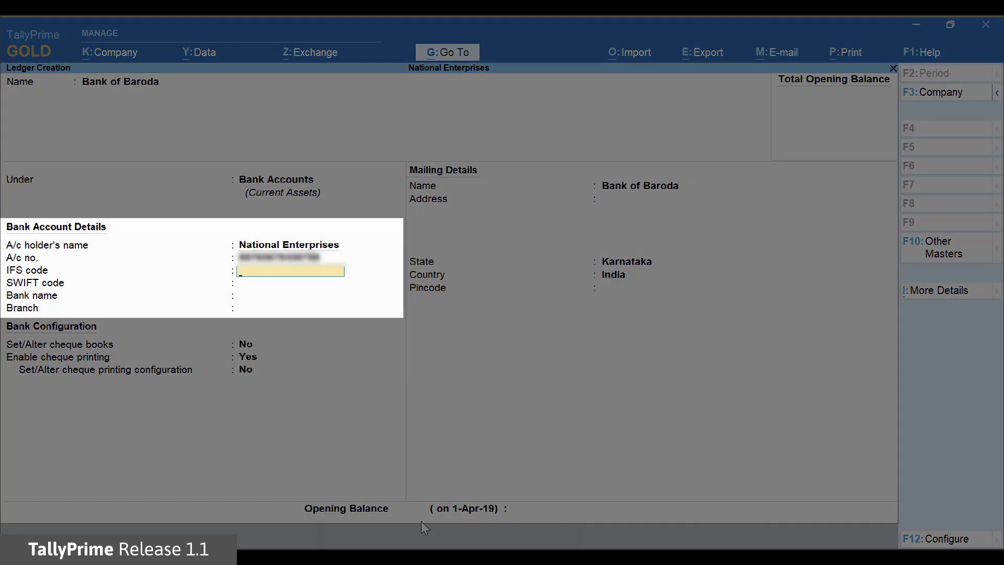
type("BARB0JAYANA")
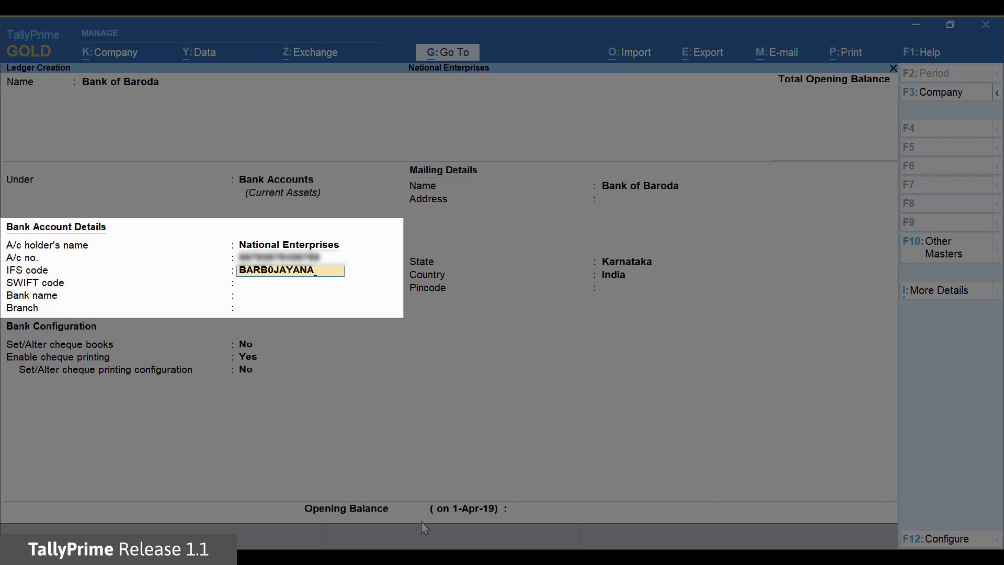
key("Return")
key("Return")
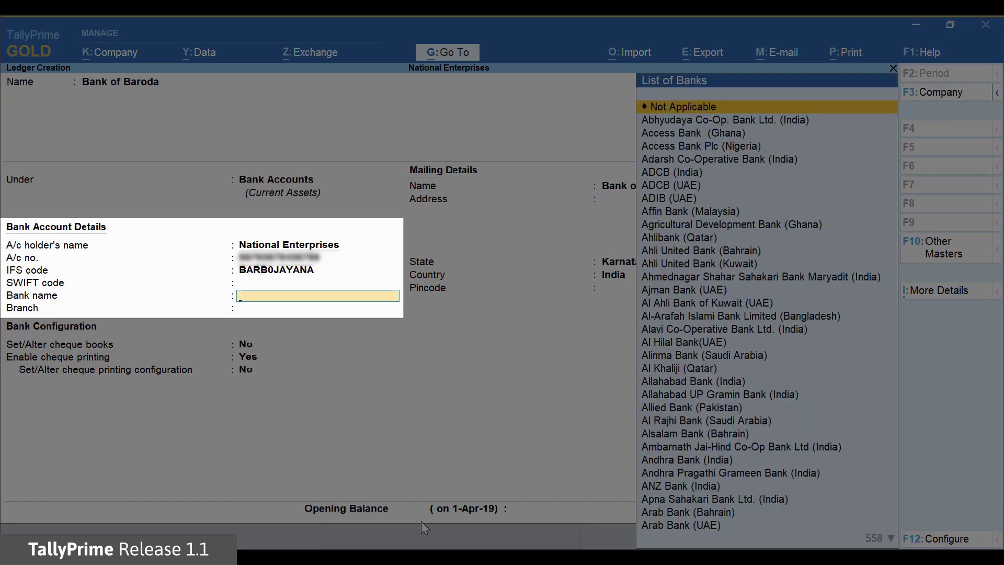
type("BANK")
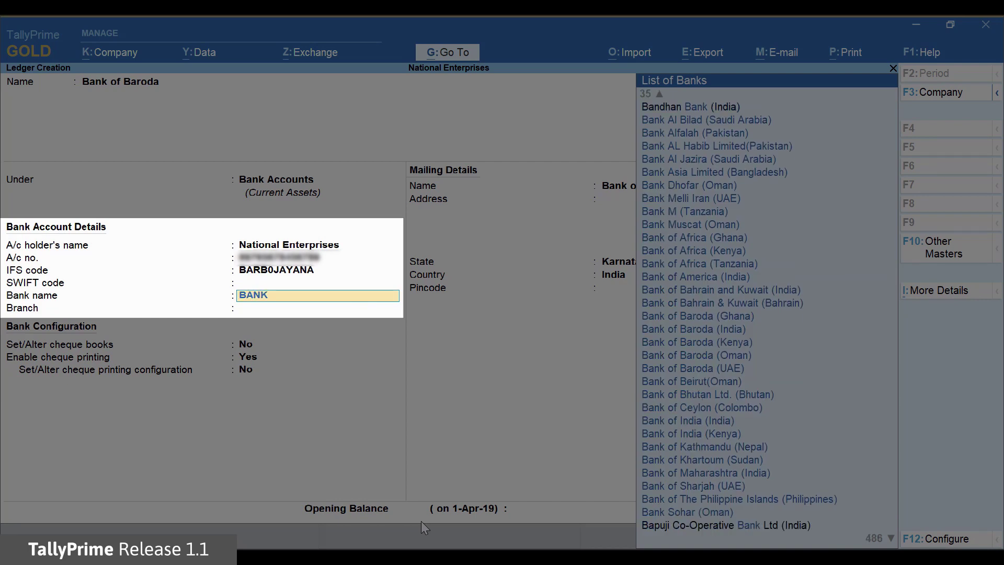
type(" OF")
key("Down")
key("Down")
key("Down")
key("Down")
key("Down")
key("Down")
key("Down")
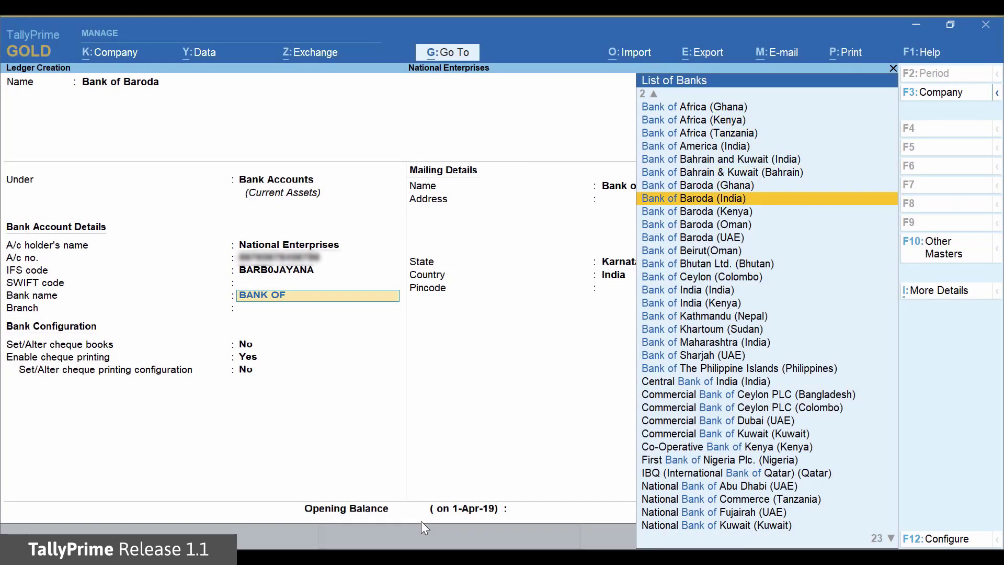
key("Return")
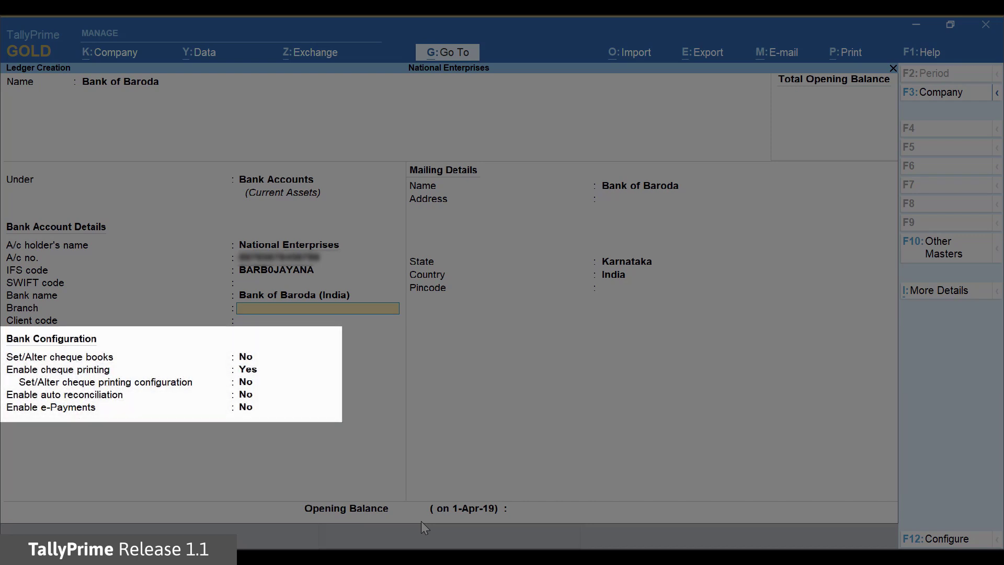
type("M")
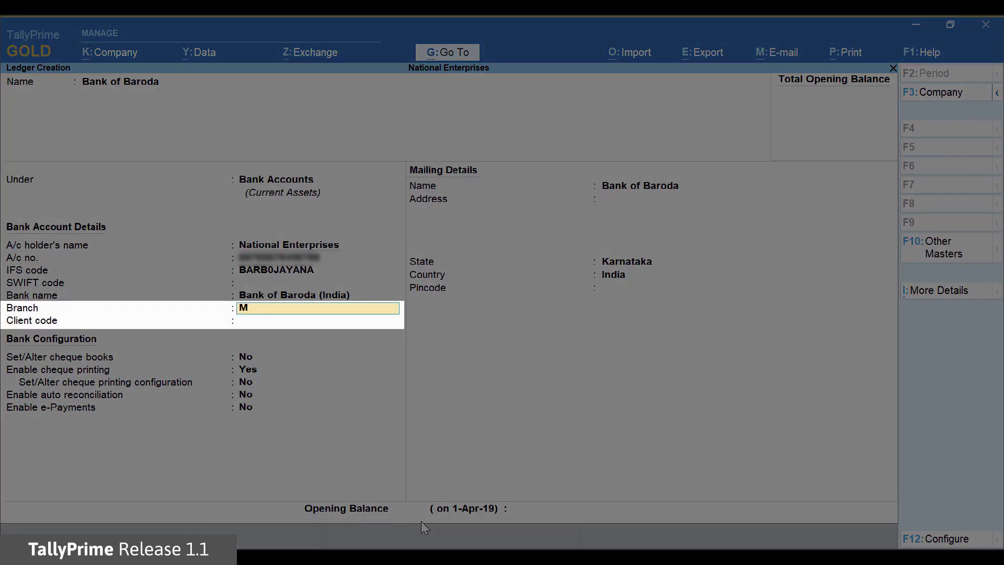
type(" G ROAD")
key("Return")
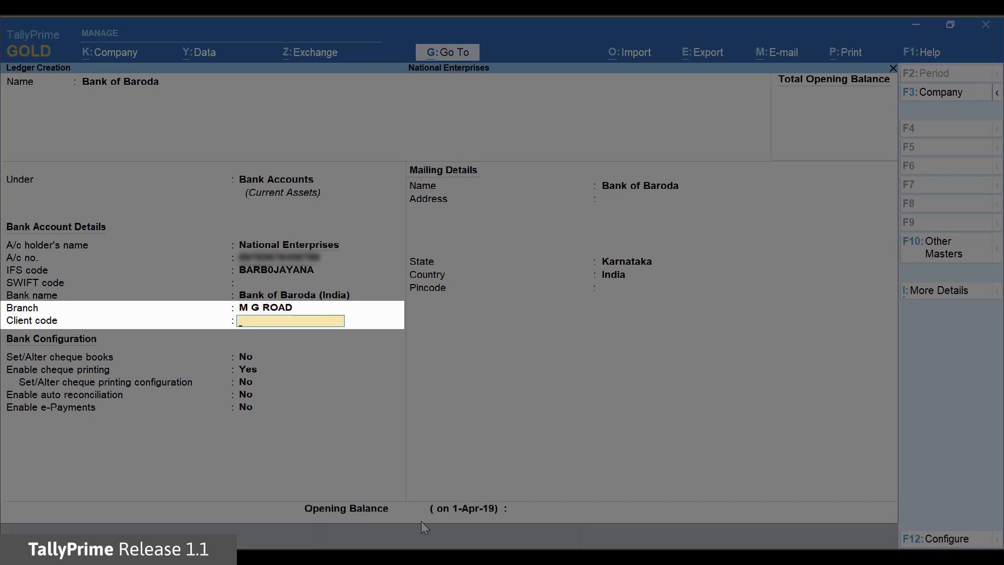
type("CC123RTG00")
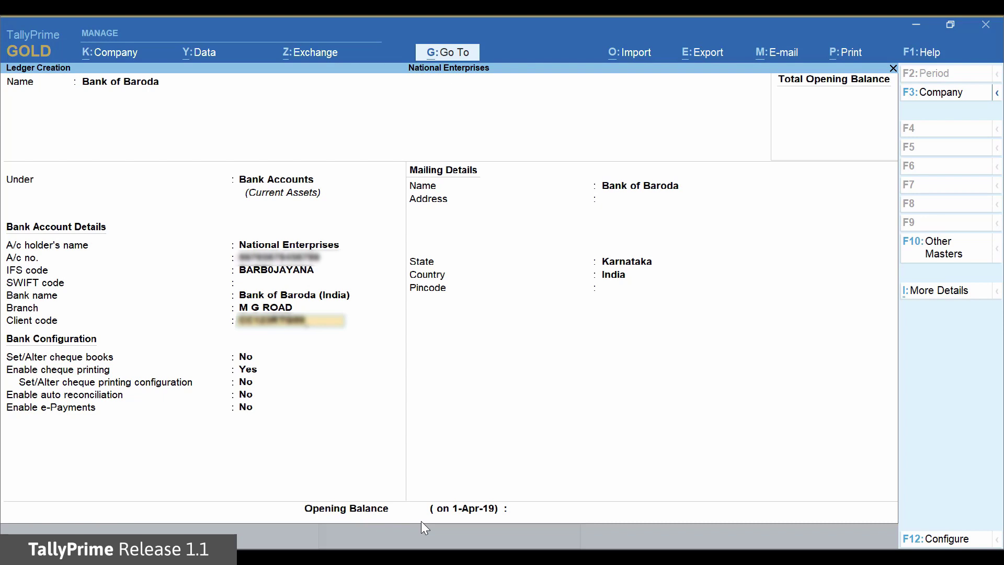
Leave cheque settings at defaults, enable e-Payments, and bring up the e-Payment configuration
key("Return")
key("Return")
key("Return")
key("Return")
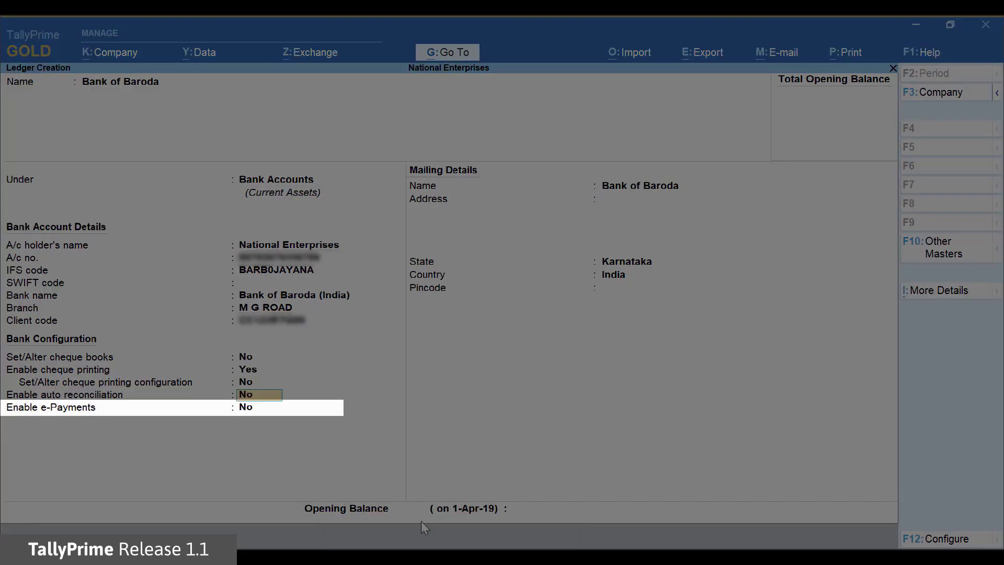
key("Return")
type("Y")
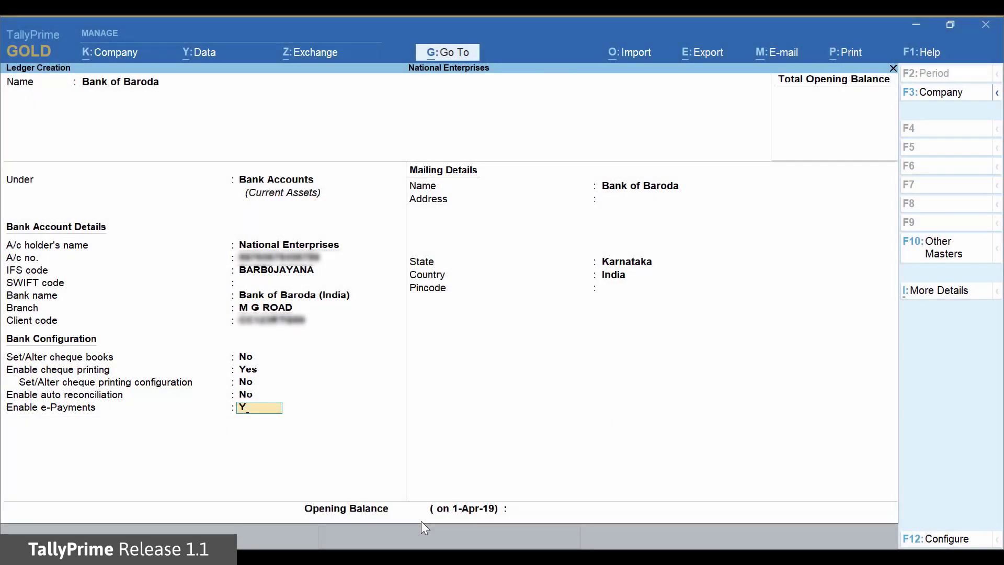
key("Return")
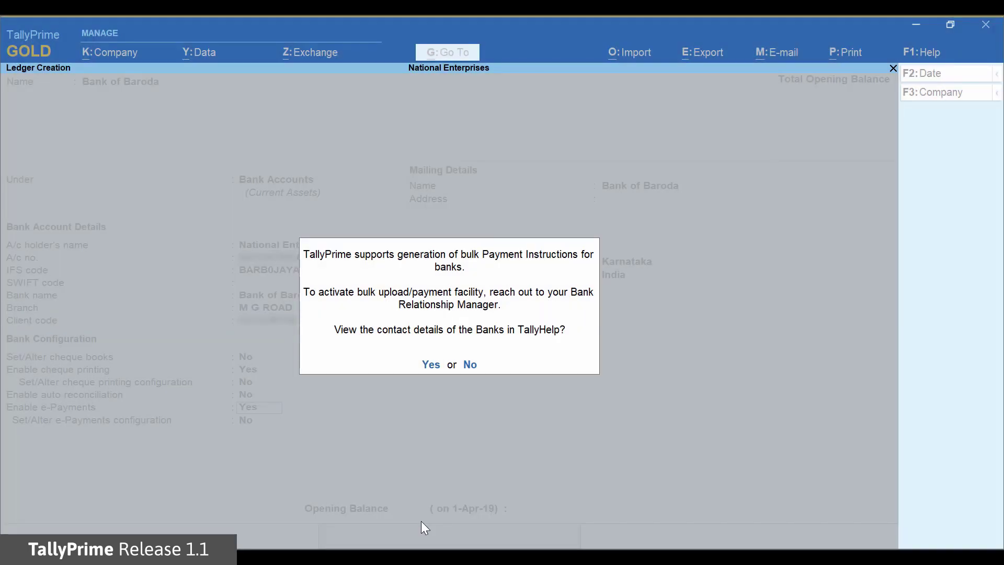
type("nYES")
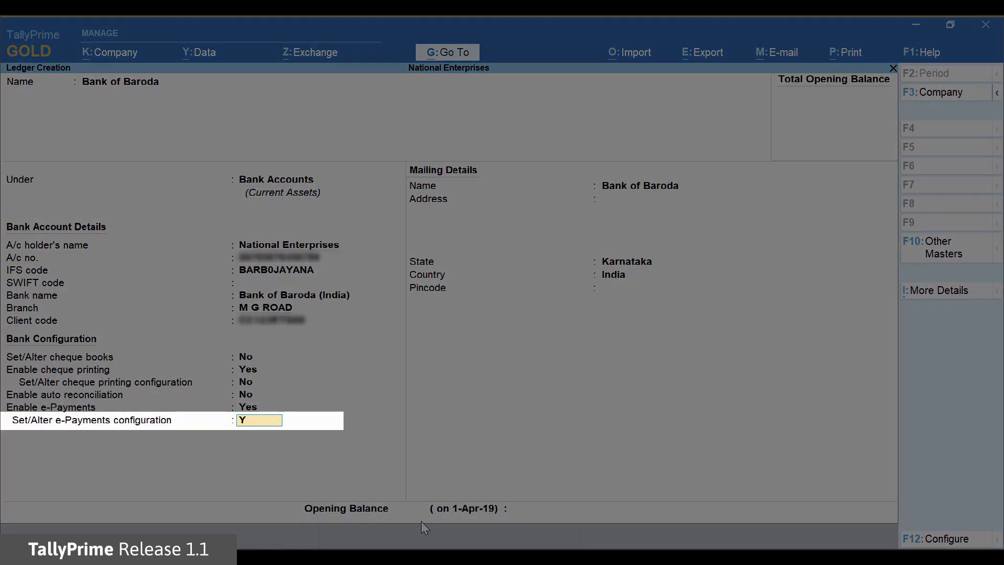
key("Return")
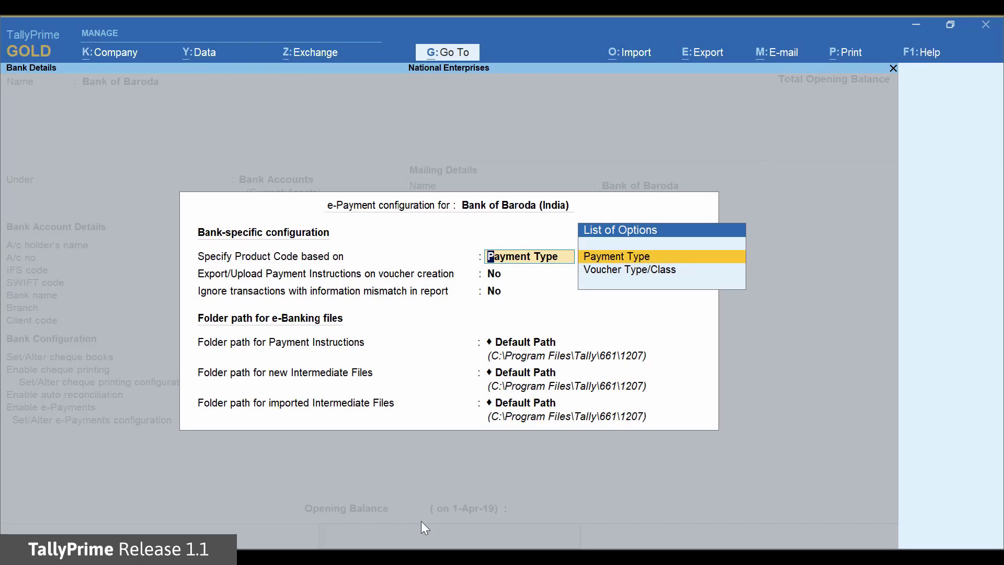
Use Payment Type product codes with CC123RTGS for all payments; keep export-on-creation and mismatch-ignoring at No
key("Return")
type("CC123")
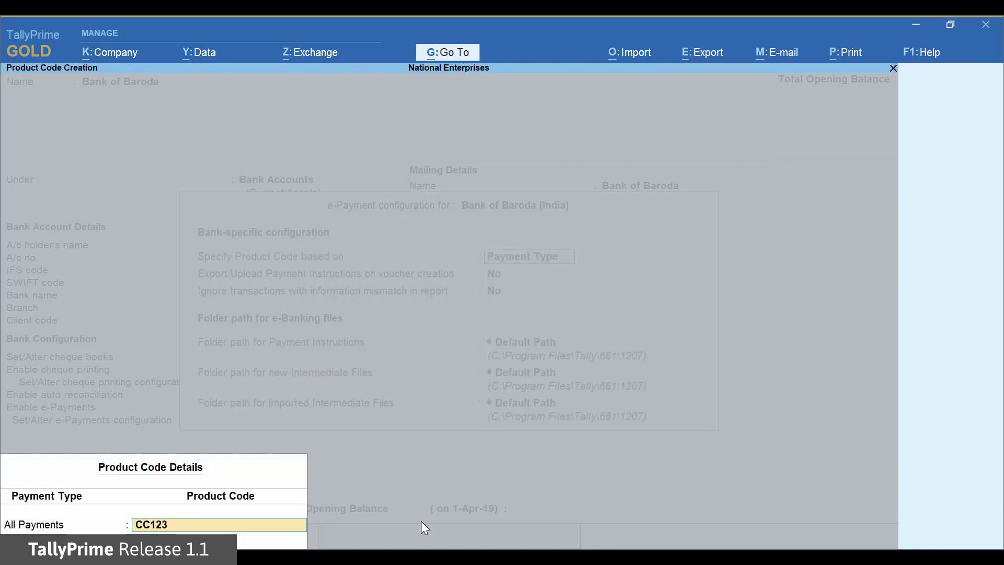
type("RTG")
type("S")
key("Return")
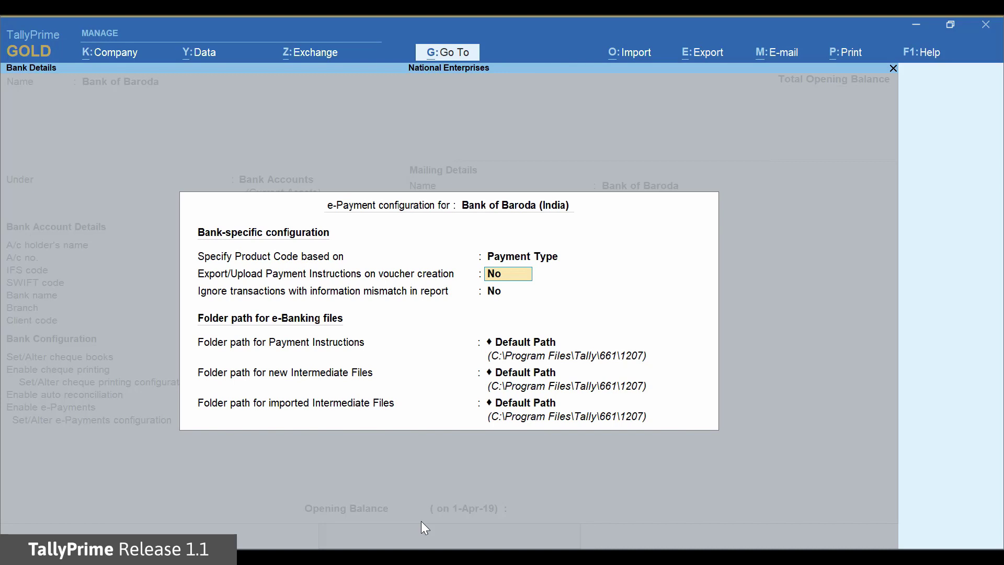
key("Return")
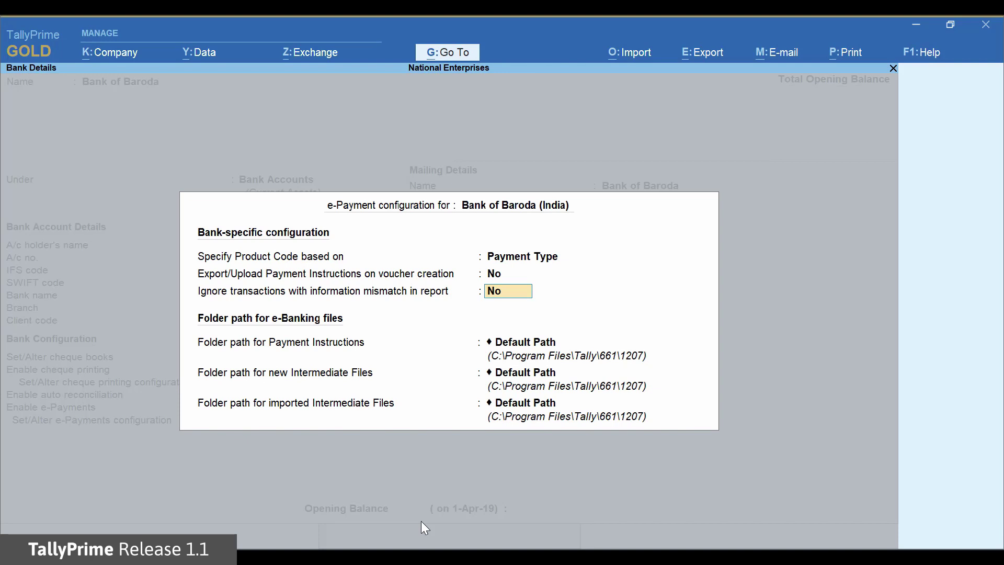
key("Return")
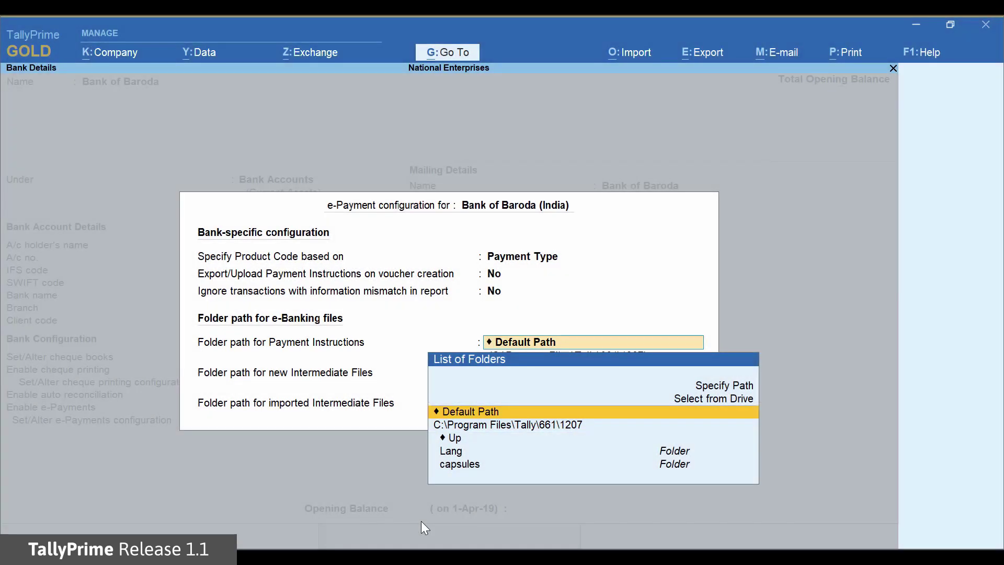
Set the Payment Instructions folder to the custom path D:\e-payment-files
key("Up")
key("Up")
key("Return")
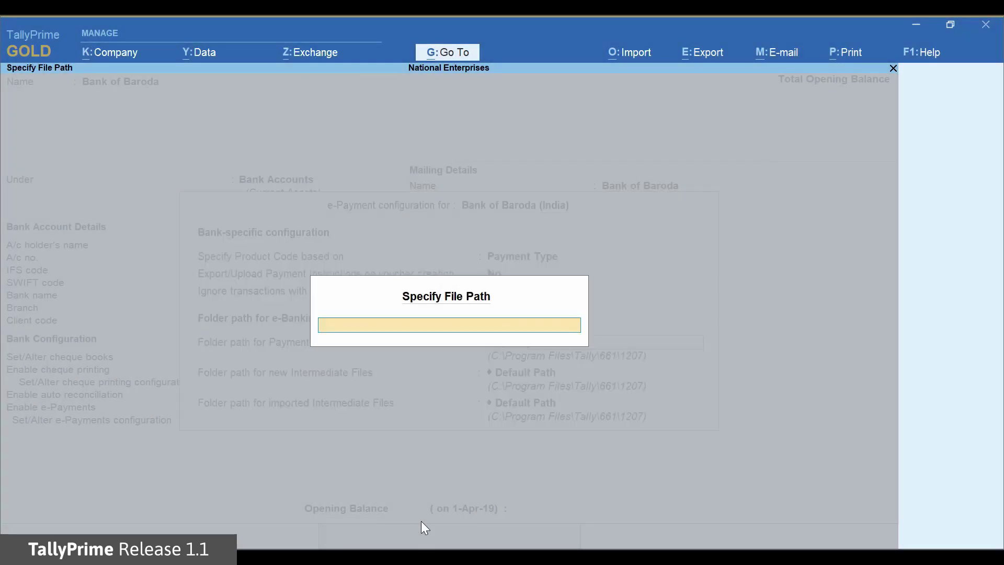
key("ctrl+alt+v")
key("Return")
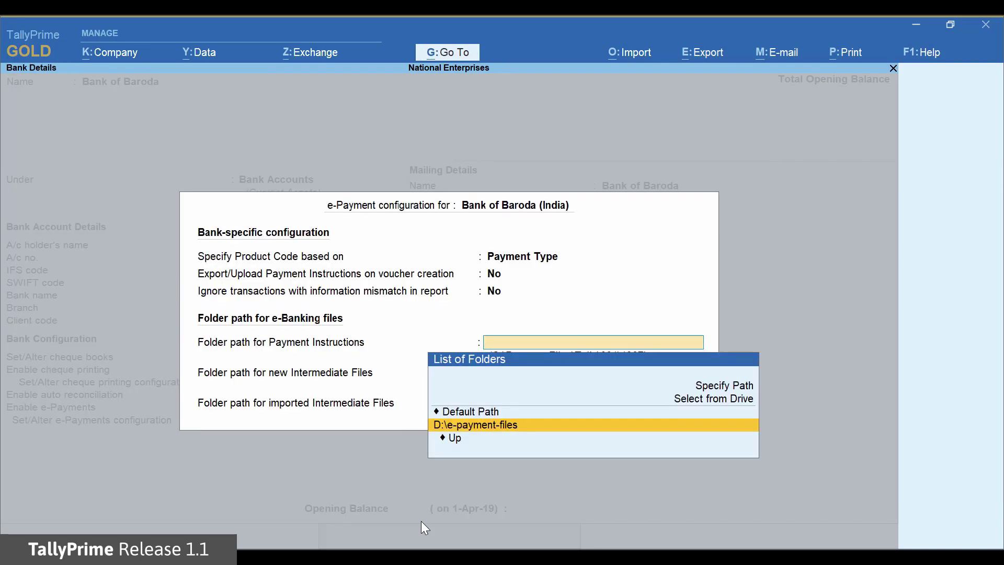
key("Return")
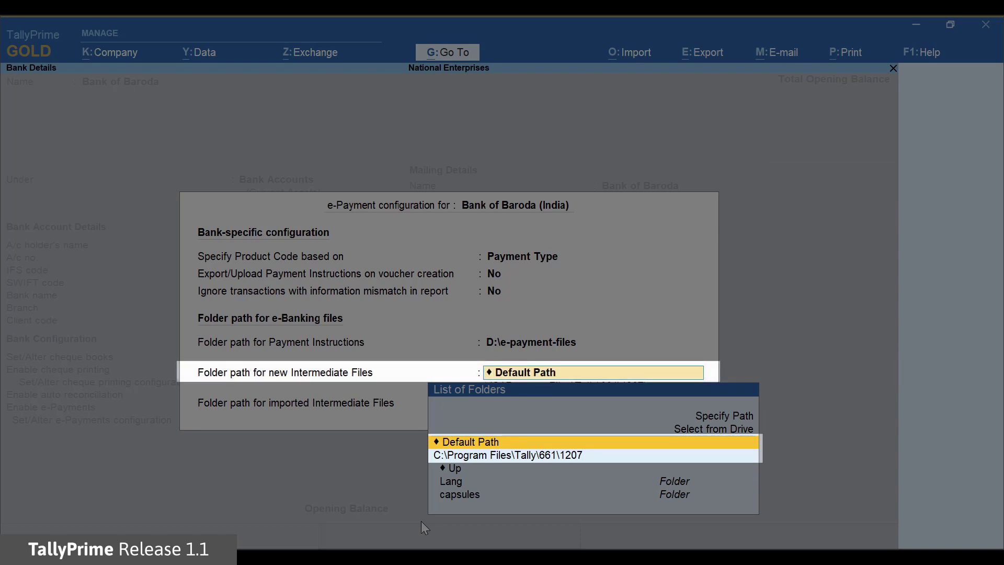
Set the new intermediate files folder to D:\e-payment-files
key("Up")
key("Up")
key("Return")
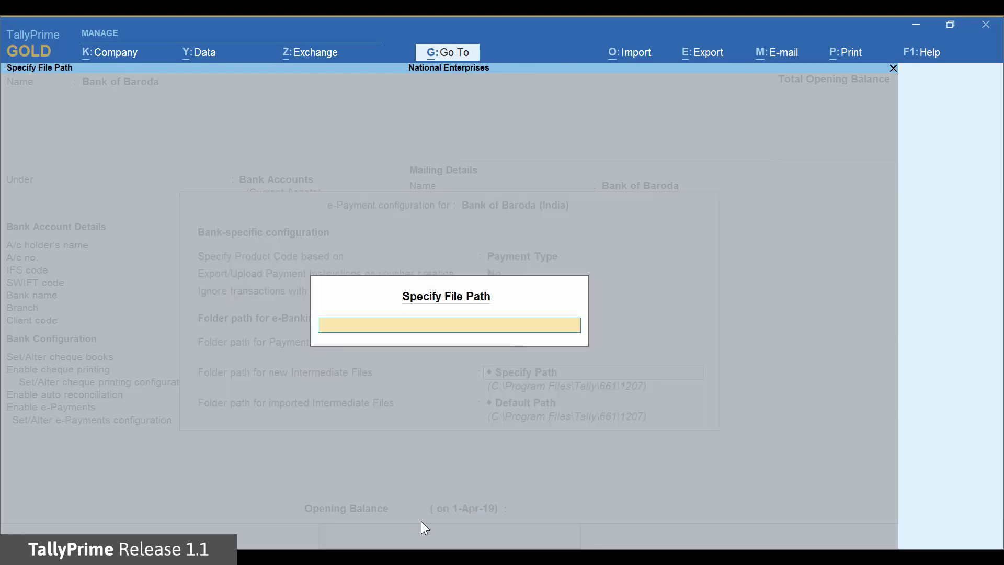
type("D:\\e-payment-files")
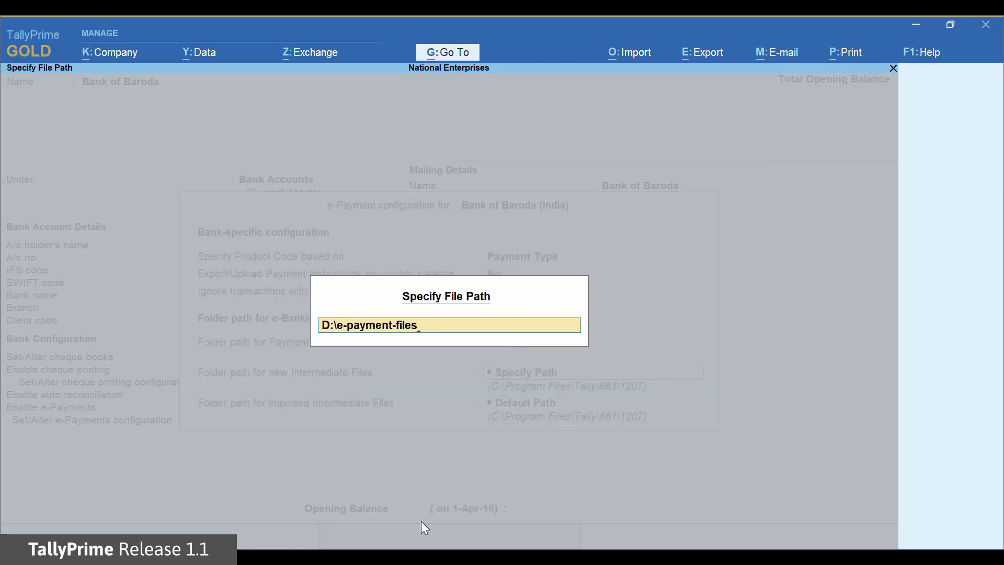
key("Return")
key("Return")
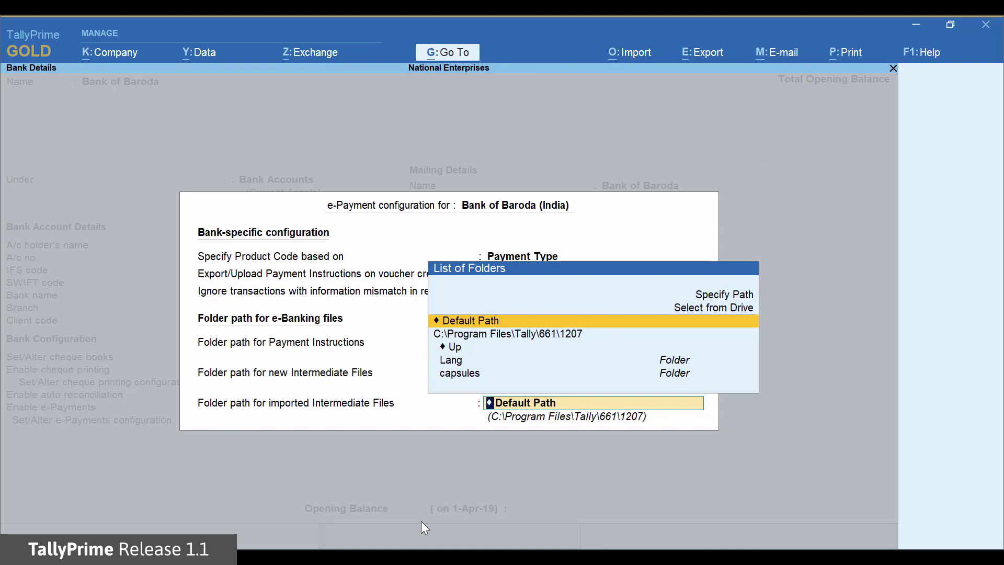
Set the imported intermediate files folder to D:\e-payment-files and accept the configuration
key("Up")
key("Up")
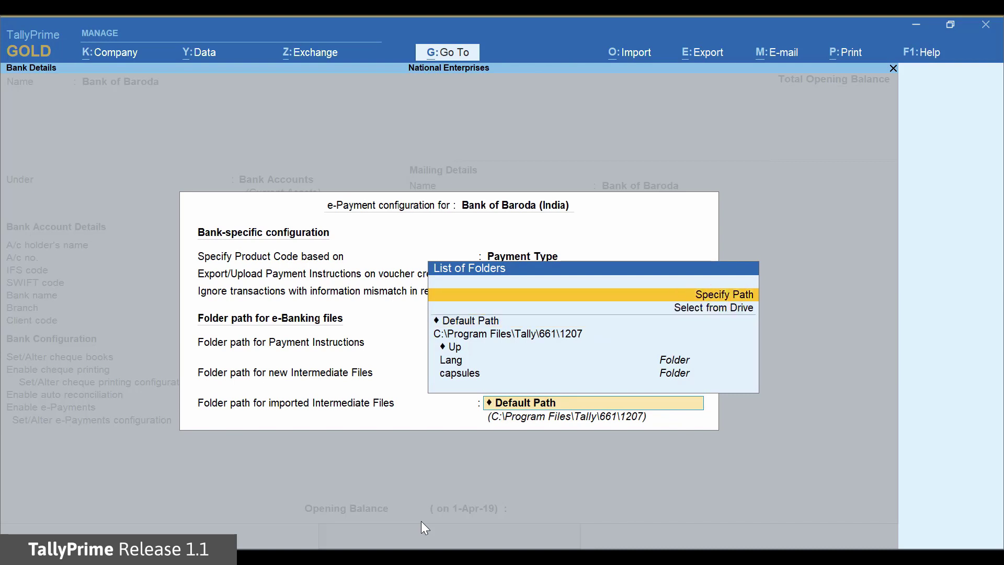
key("Return")
type("D:\\e-payment-files")
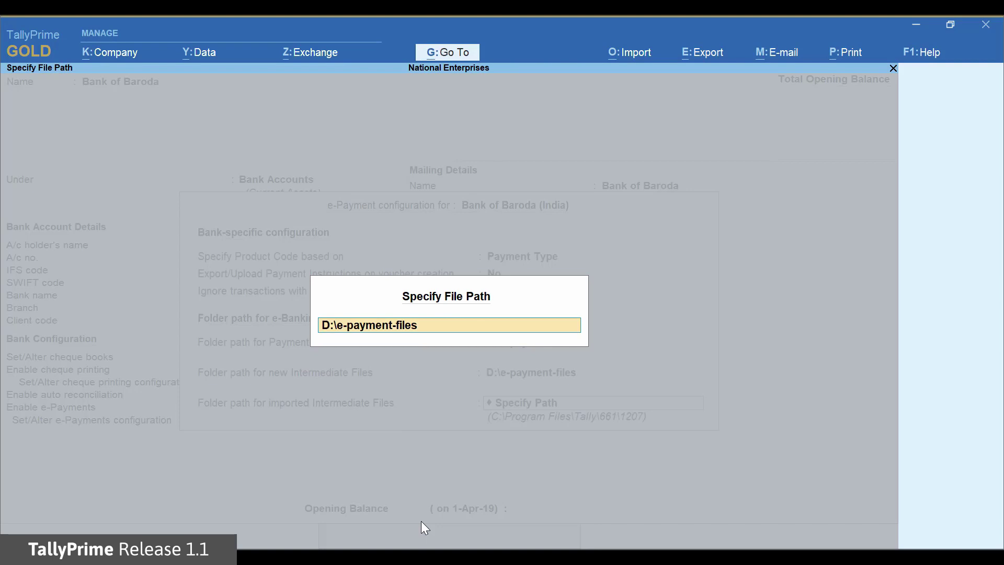
key("Return")
key("Return")
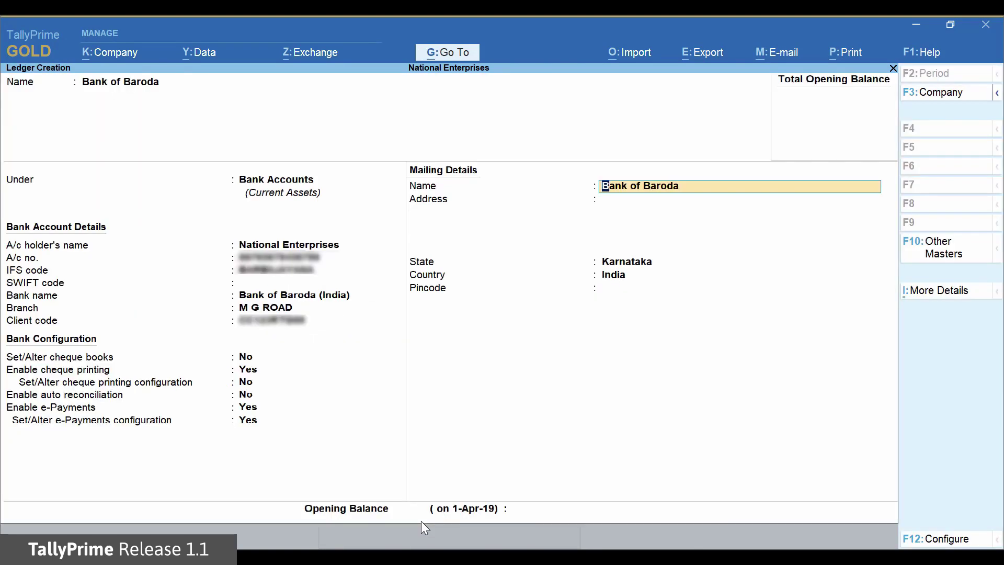
Keep the mailing name and Karnataka as the state, then save the Bank of Baroda ledger
key("Return")
key("Return")
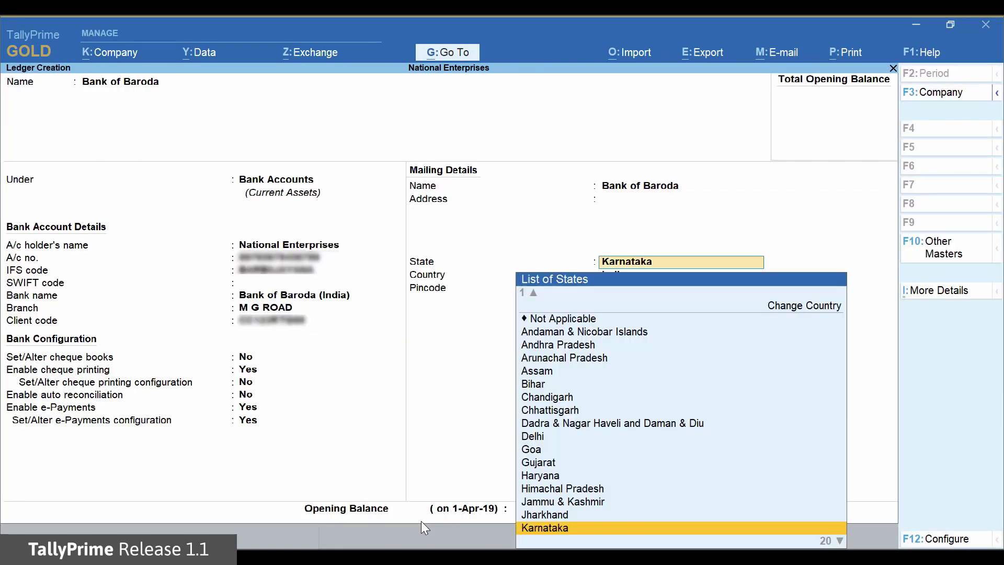
key("Return")
key("Return")
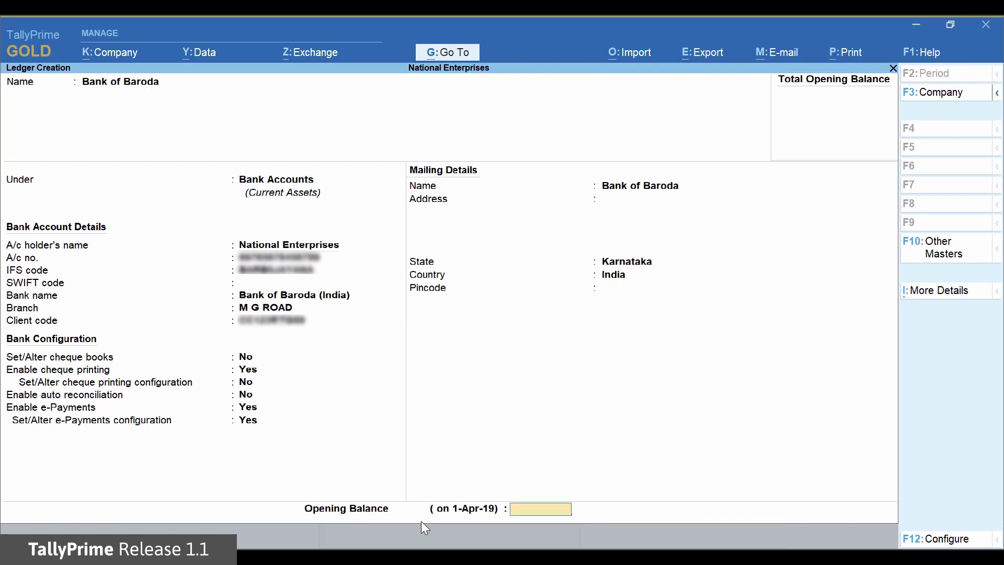
key("Return")
key("Return")
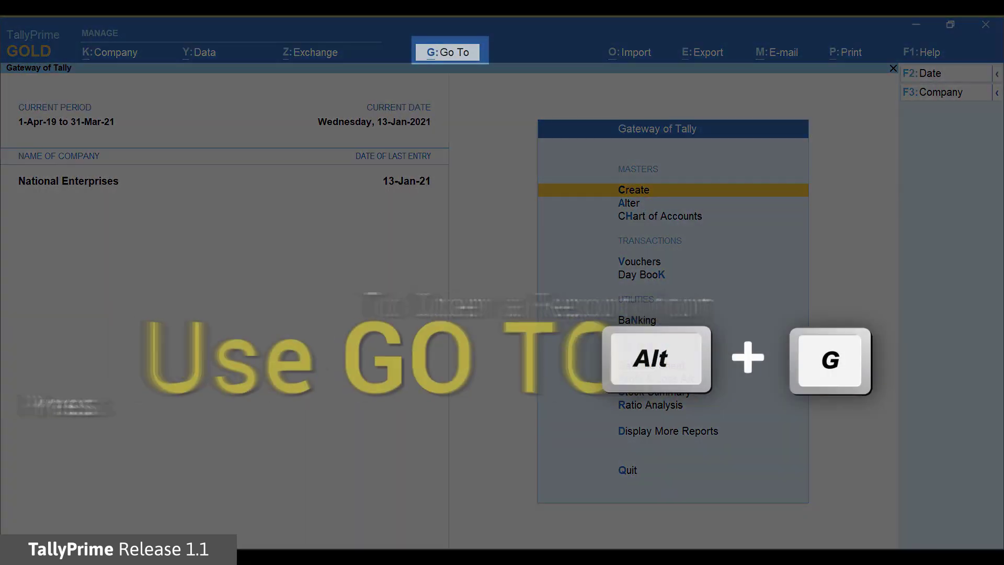
Open a blank Ledger Creation form through Go To, Create Master, Ledger
key("alt+g")
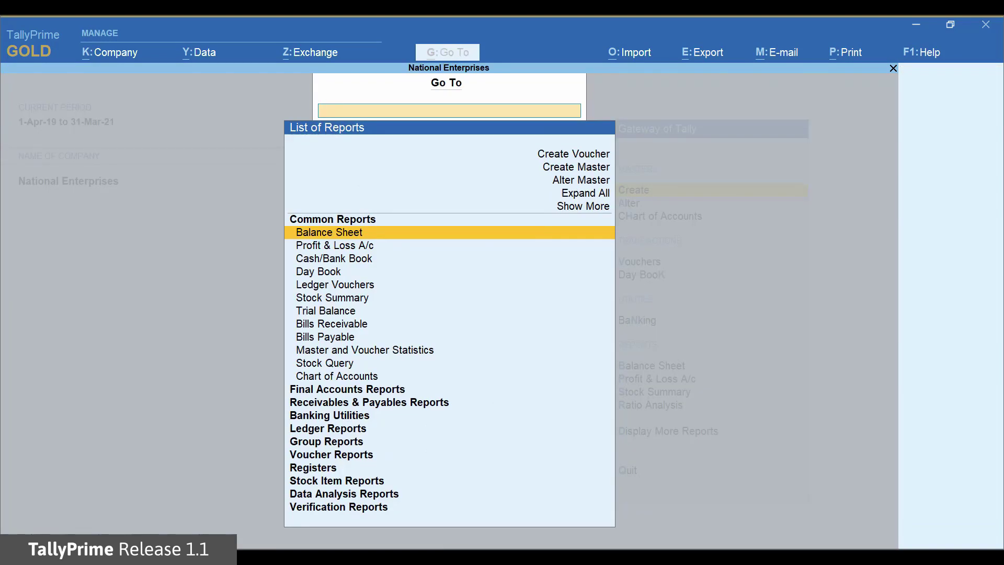
key("Up")
key("Up")
key("Up")
key("Up")
key("Up")
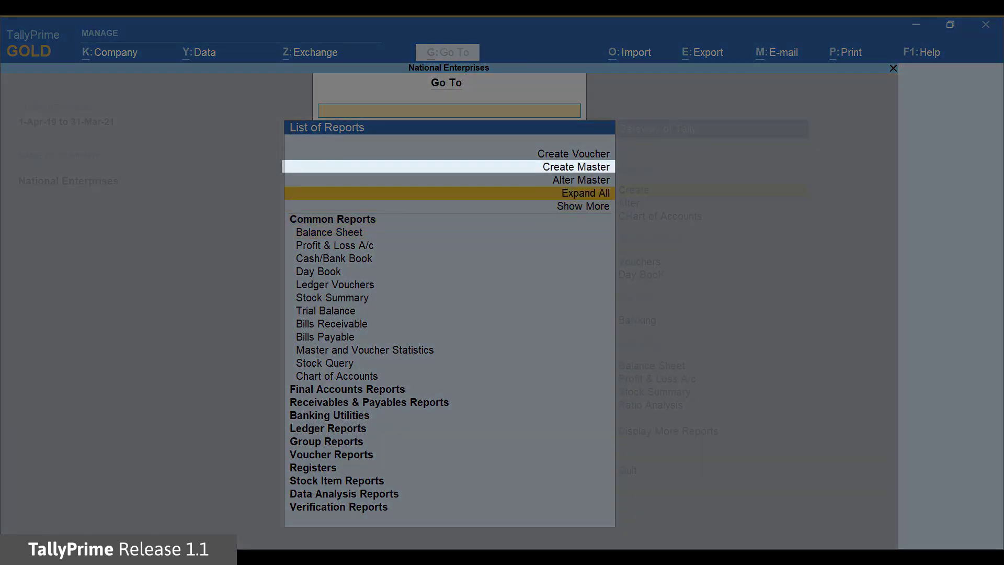
key("Return")
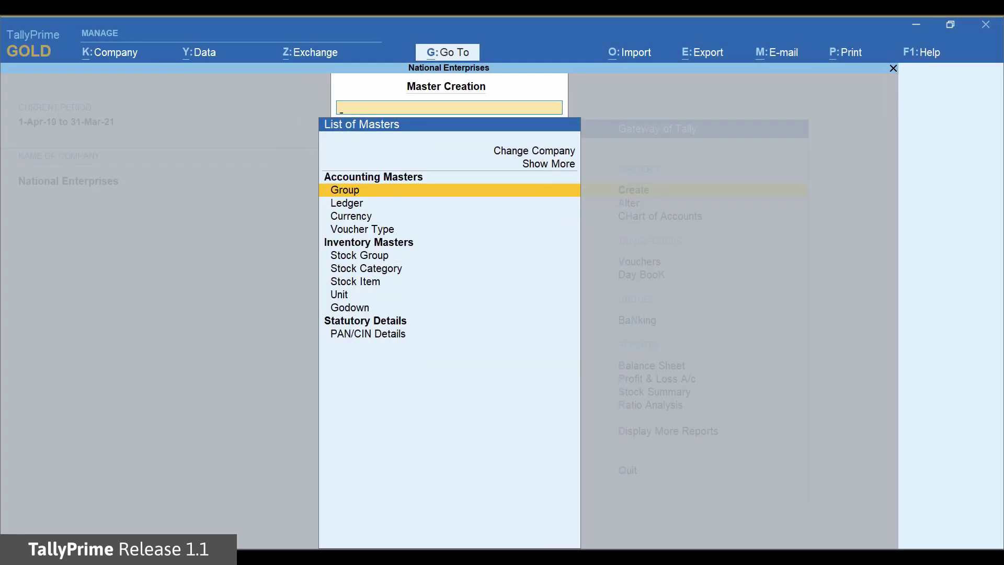
key("Down")
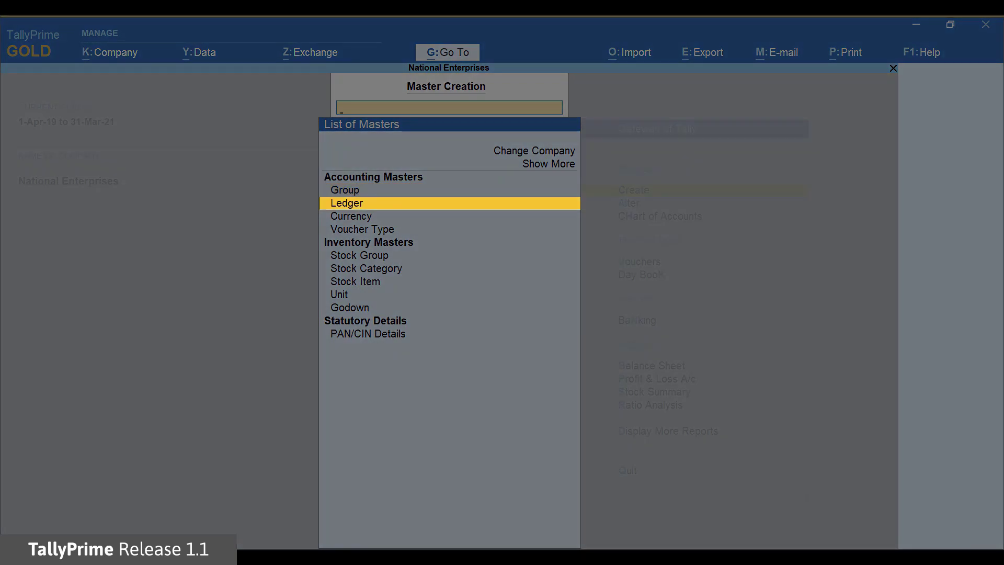
key("Return")
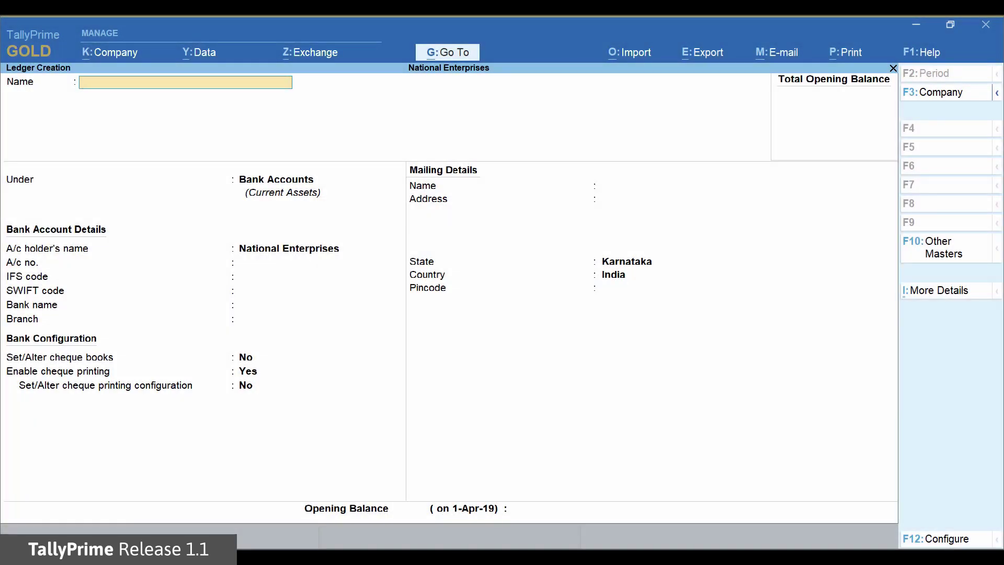
Create the 'Hindustan Suppliers' ledger under Sundry Creditors with Provide bank details set to Yes
type("Hindus")
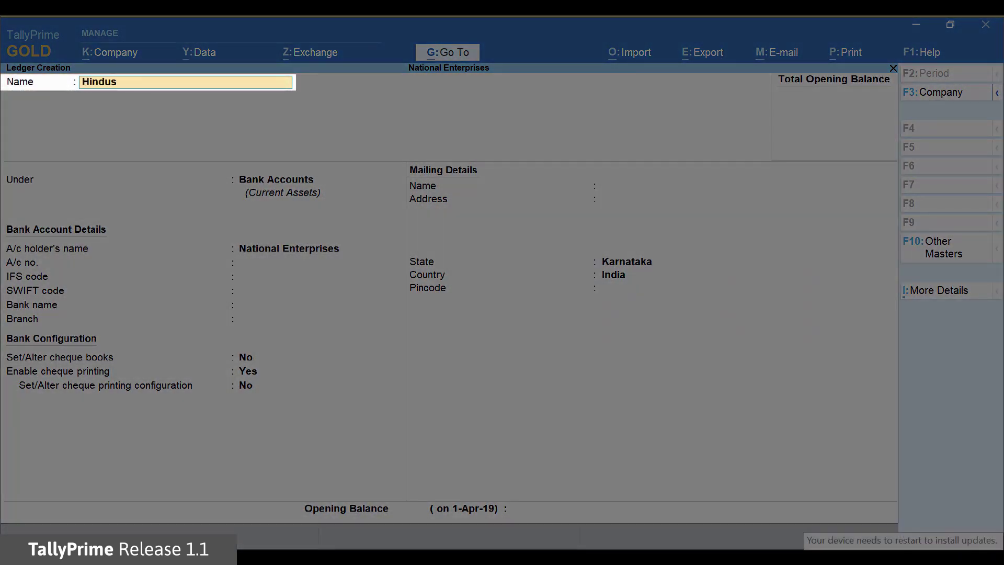
type("tan Suppliers")
key("Return")
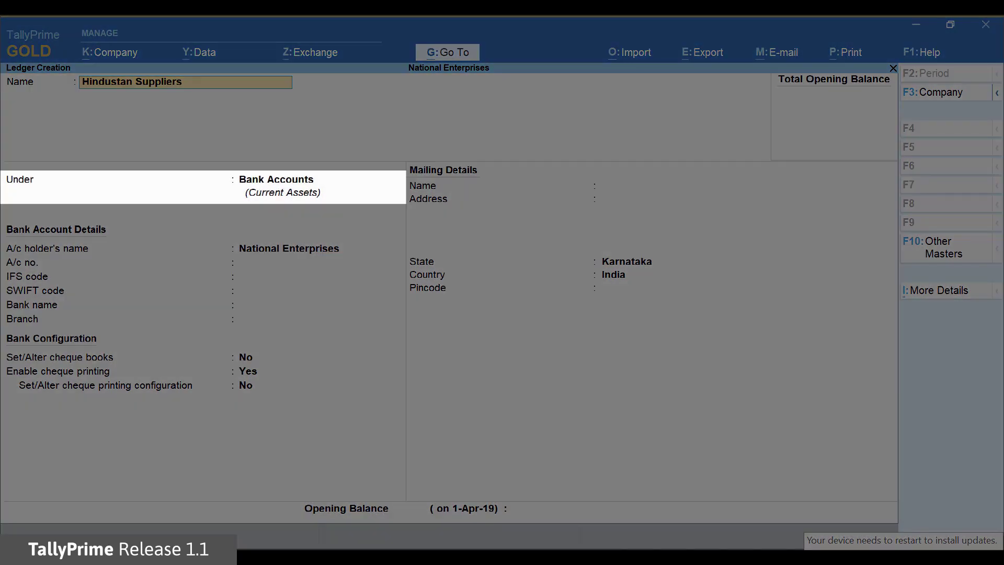
key("Return")
key("Down")
key("Down")
key("Down")
key("Down")
key("Down")
key("Down")
key("Down")
key("Down")
key("Down")
key("Down")
key("Down")
key("Down")
key("Down")
key("Down")
key("Down")
key("Down")
key("Down")
key("Down")
key("Down")
key("Down")
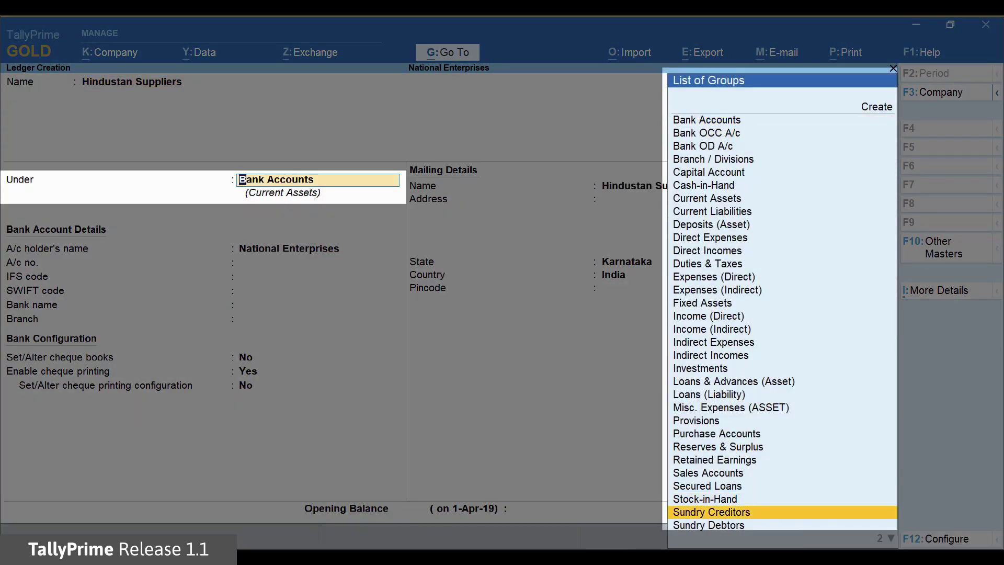
key("Return")
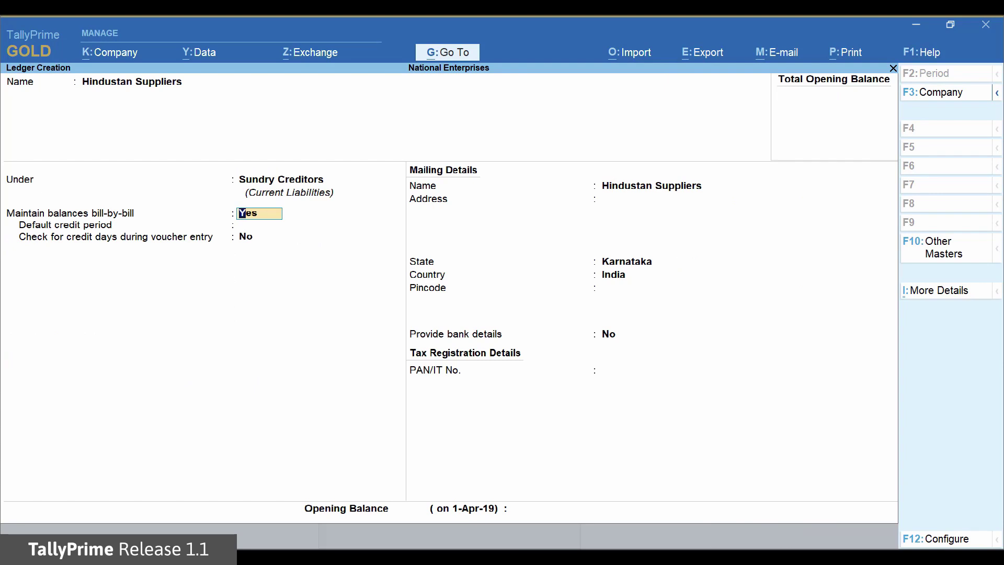
key("Return")
key("Return")
key("Return")
key("Return")
key("Return")
key("Return")
key("Return")
key("Return")
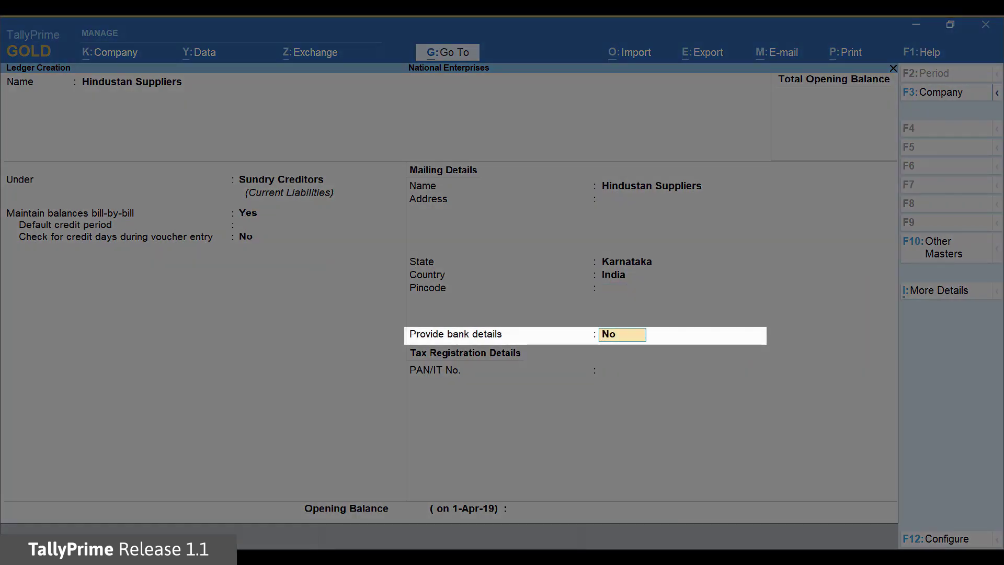
type("Yes")
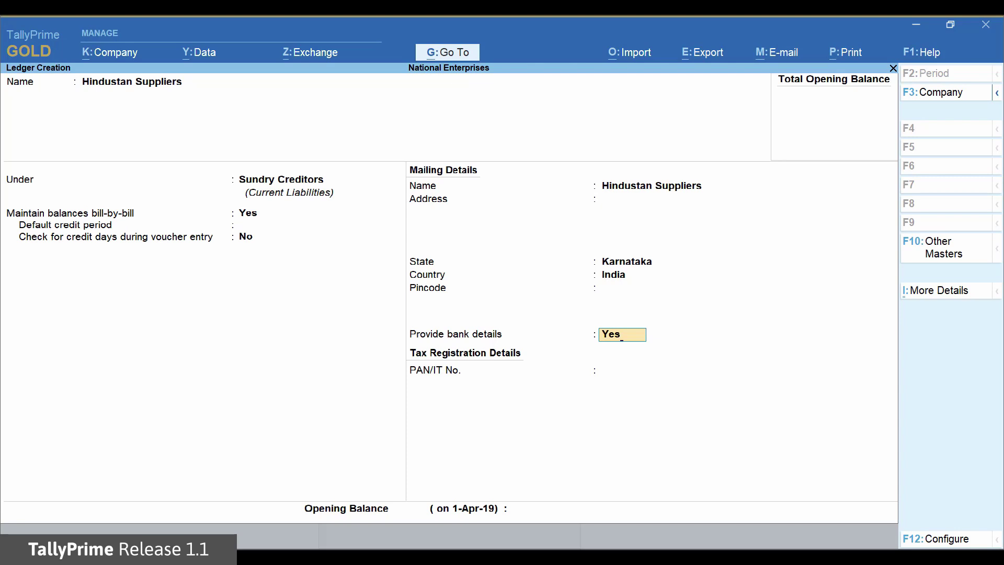
key("Return")
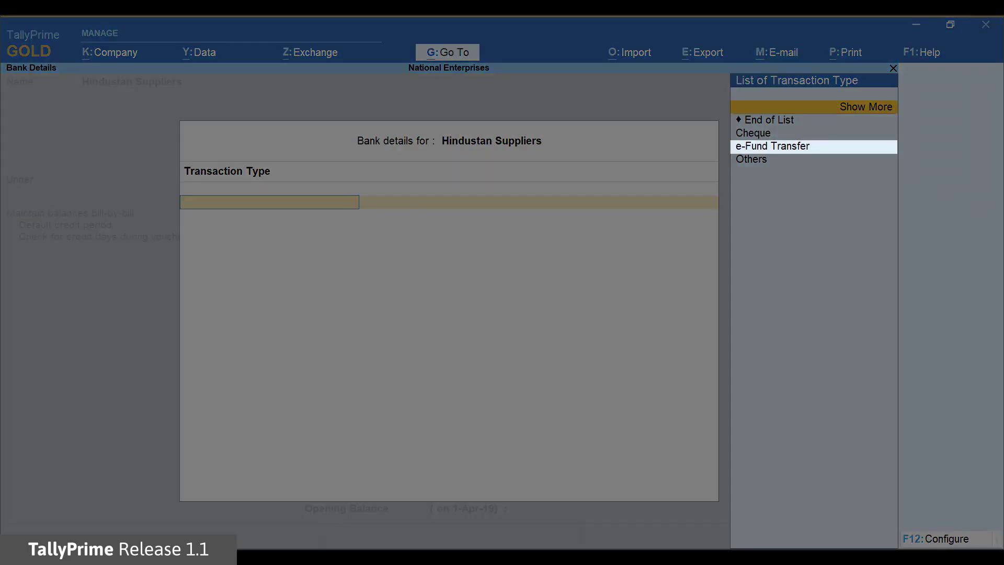
Choose e-Fund Transfer with the supplier's account number, IFS code KKBK0000221 and Kotak Mahindra Bank (India)
key("Down")
key("Down")
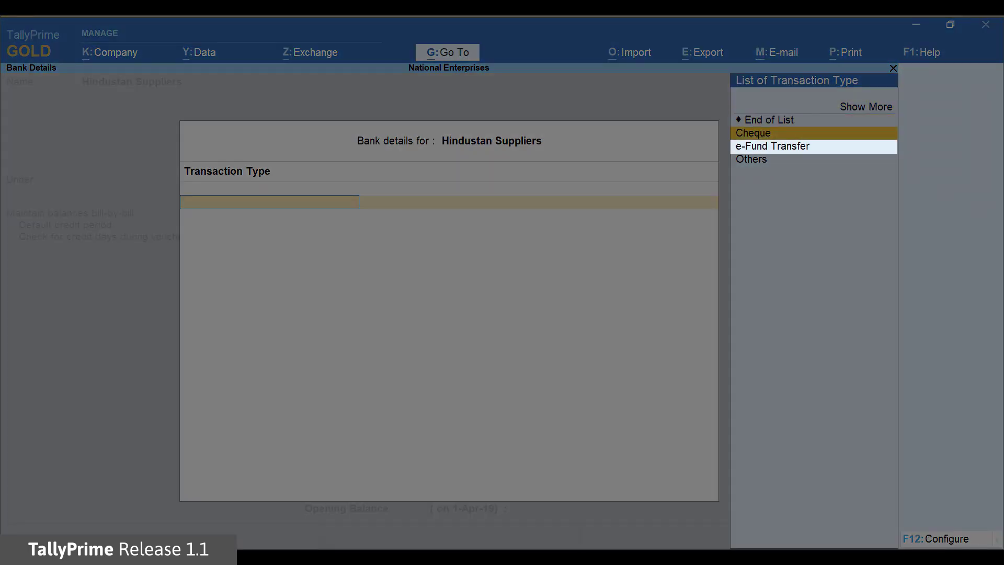
key("Down")
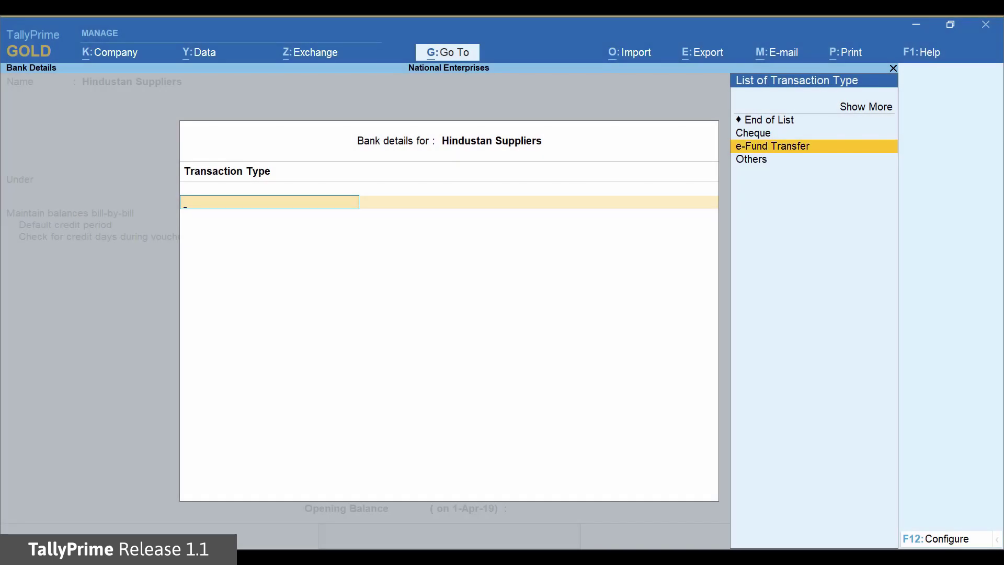
key("Return")
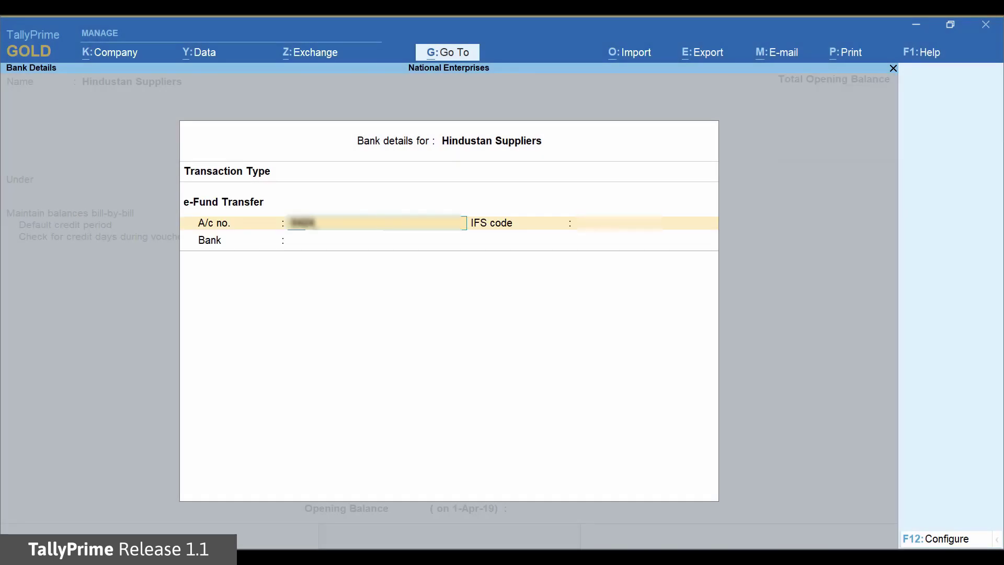
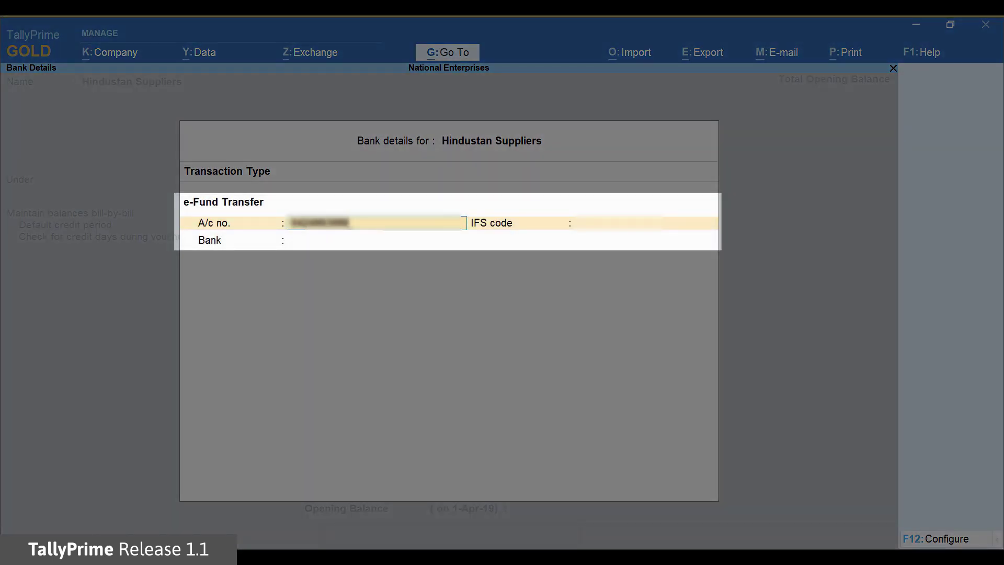
key("Return")
type("KKBK0000221")
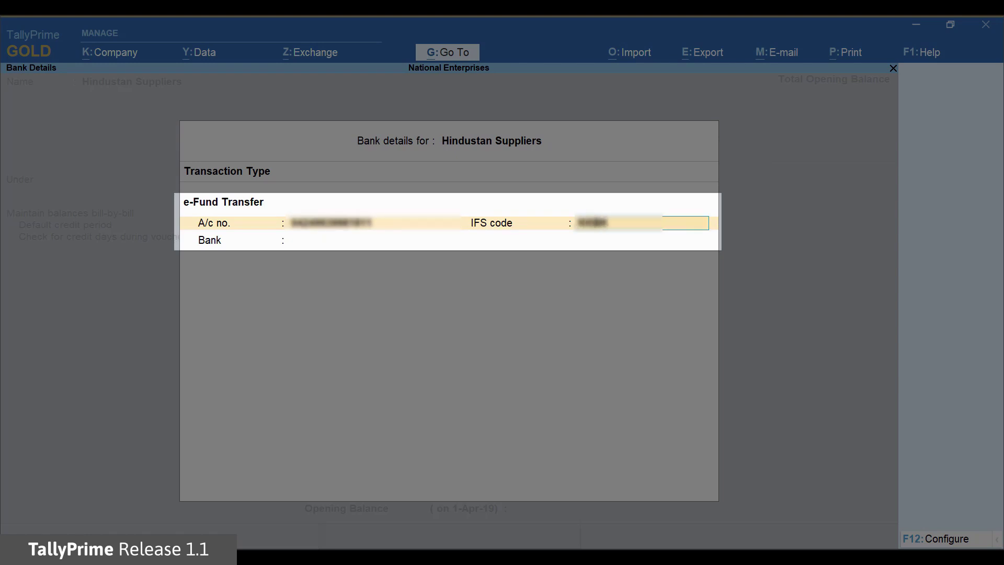
key("Return")
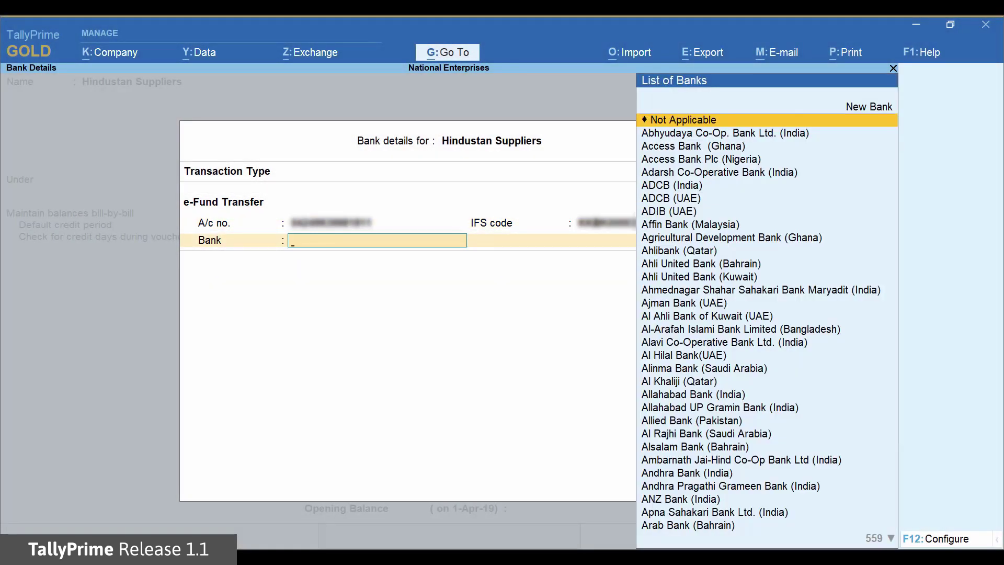
type("Ko")
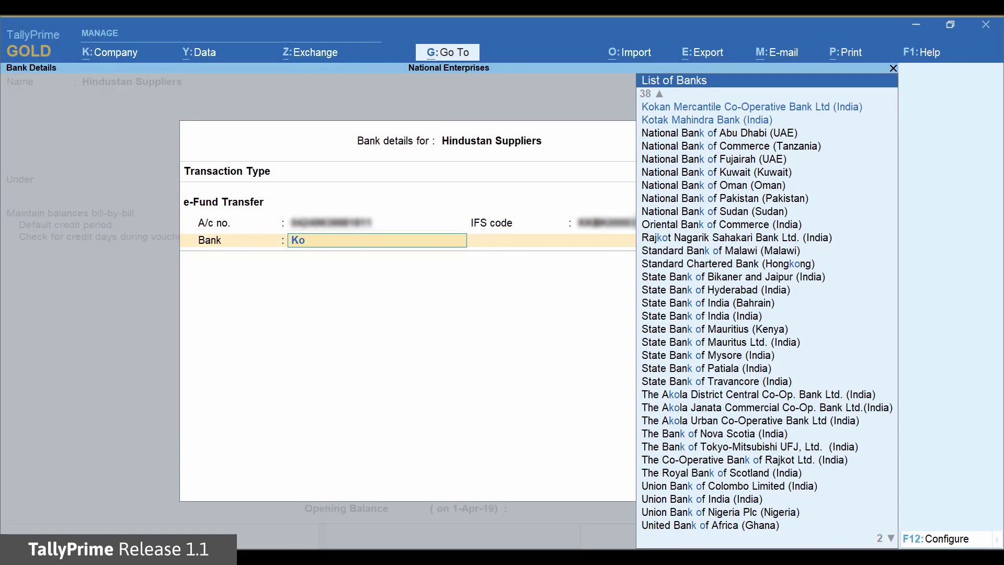
key("Down")
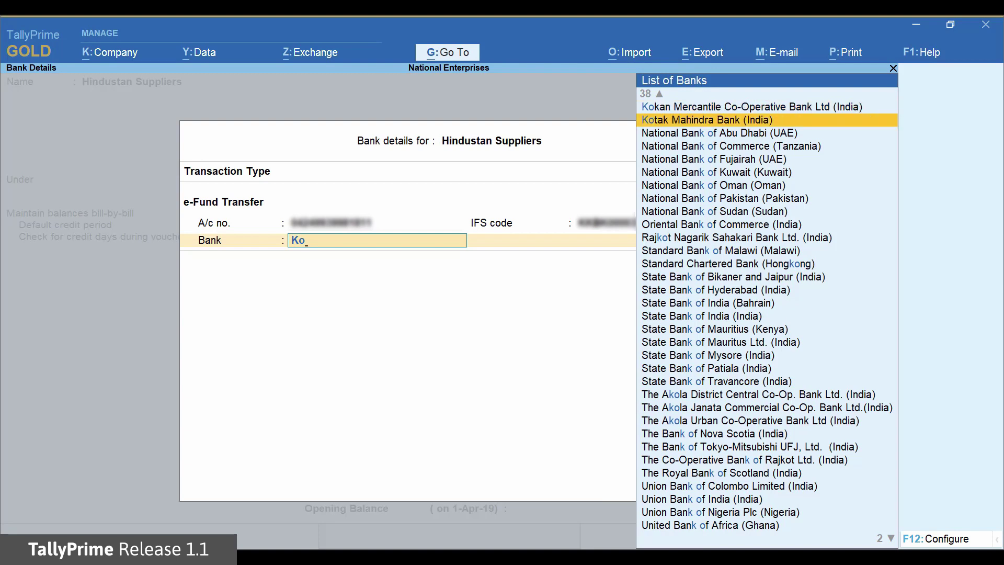
key("Return")
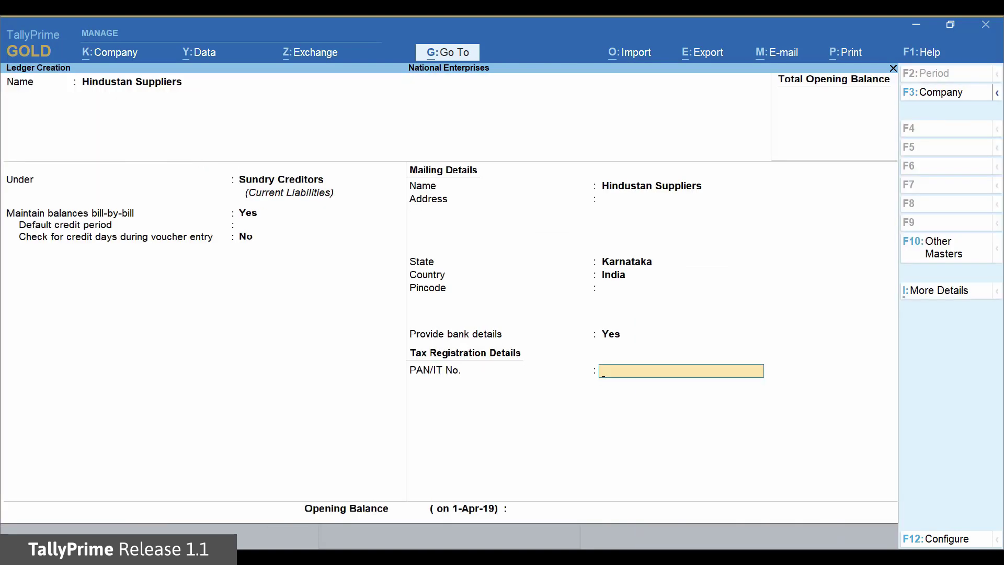
Leave PAN and opening balance empty and save the Hindustan Suppliers ledger
key("Return")
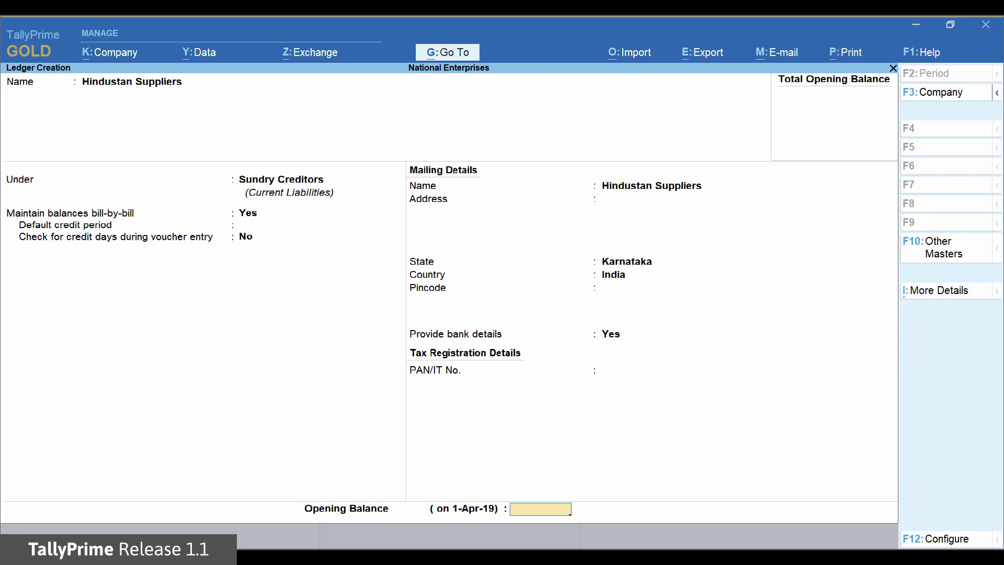
key("Return")
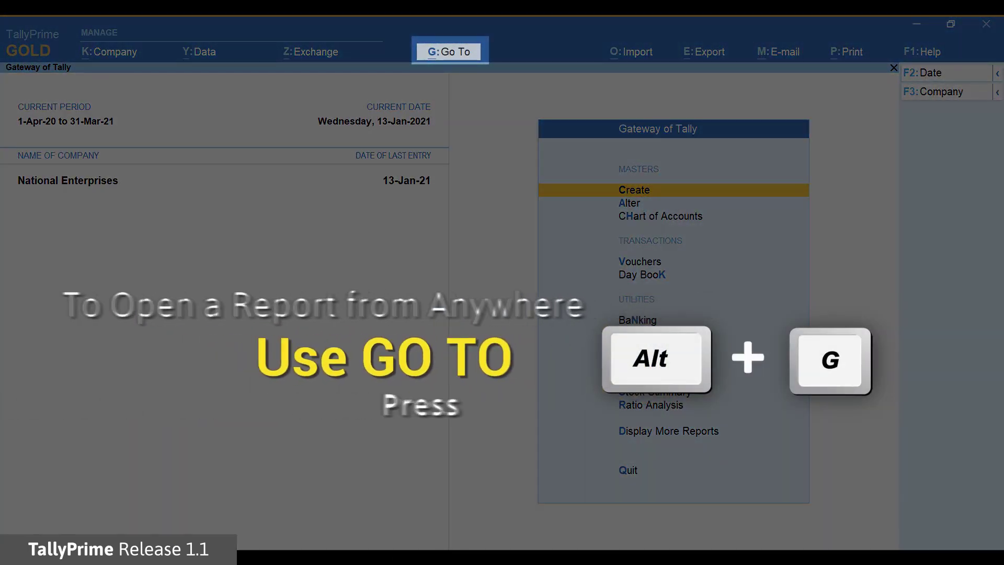
Open Create Voucher from Go To and switch the voucher type to Payment
key("alt+g")
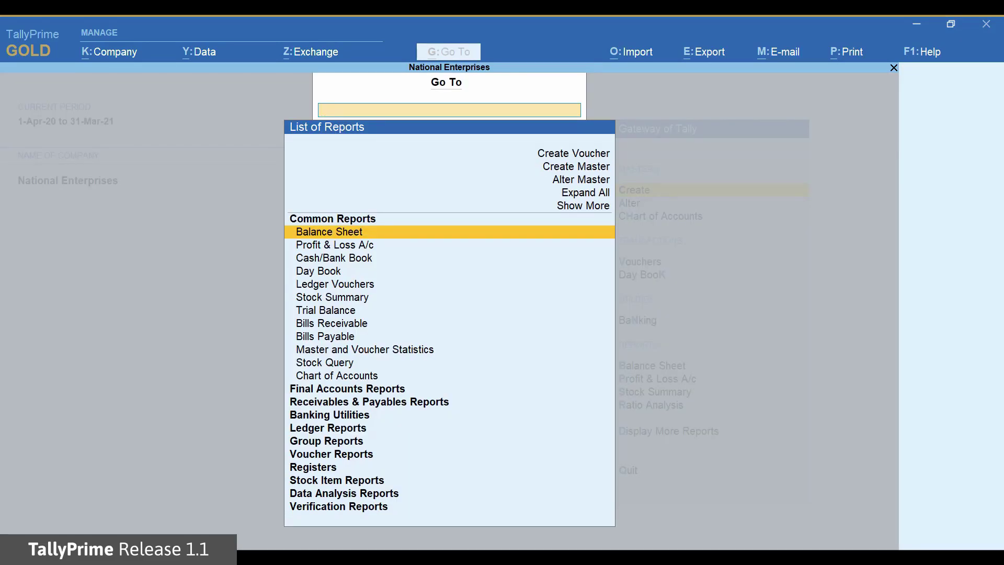
key("Up")
key("Up")
key("Up")
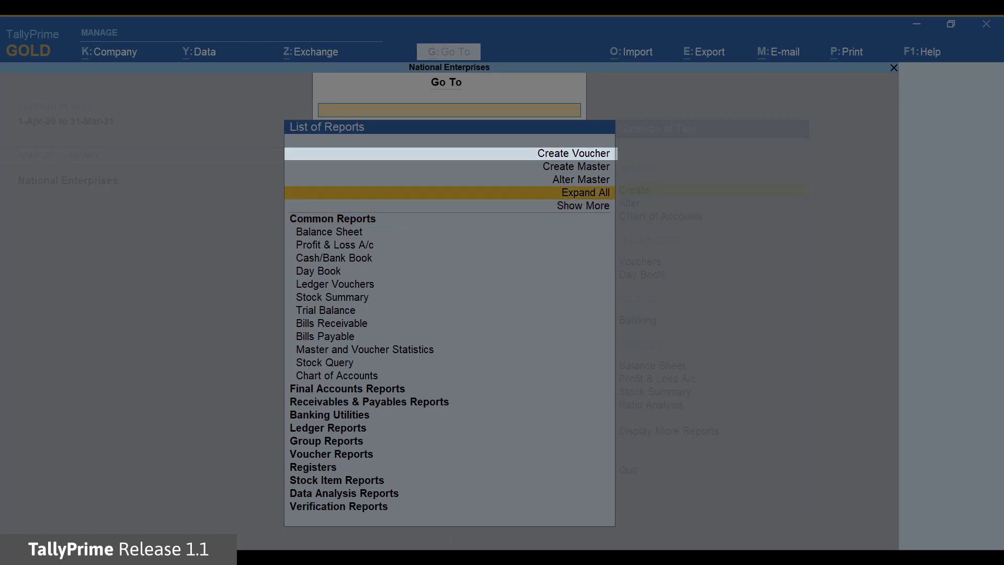
key("Up")
key("Up")
key("Up")
key("Return")
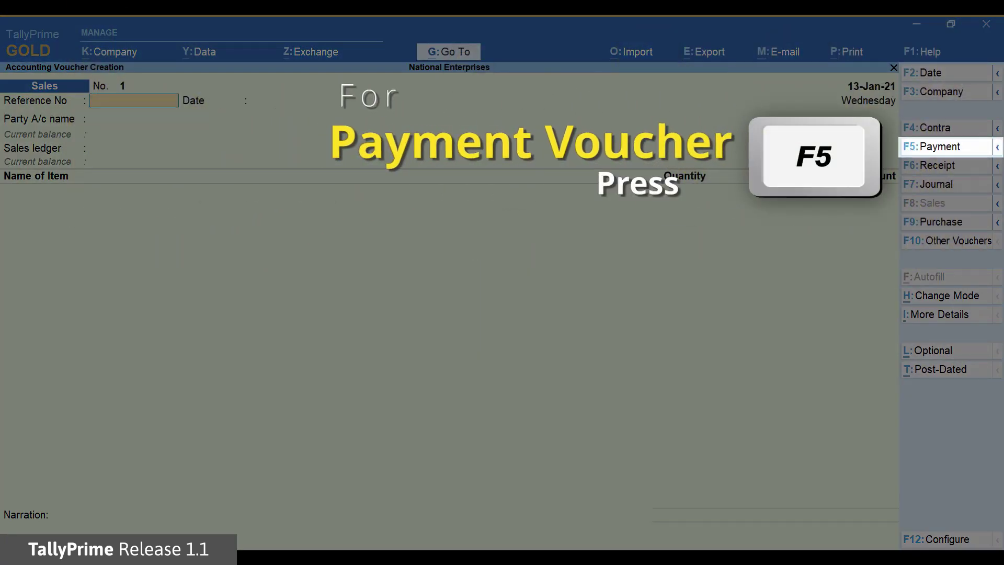
key("F5")
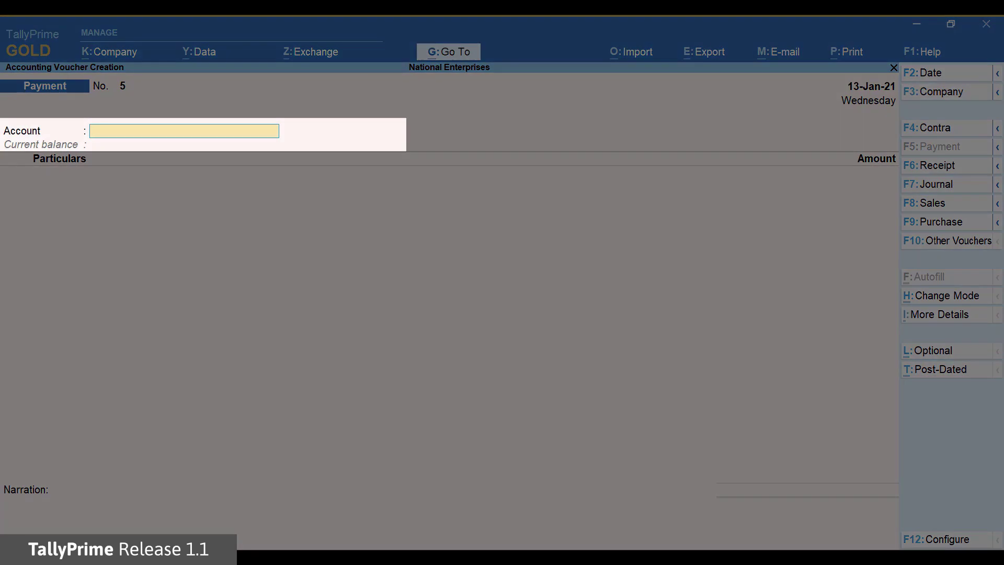
Enter Bank of Baroda as account, Hindustan Suppliers as party, and amount 25000
type("Ban")
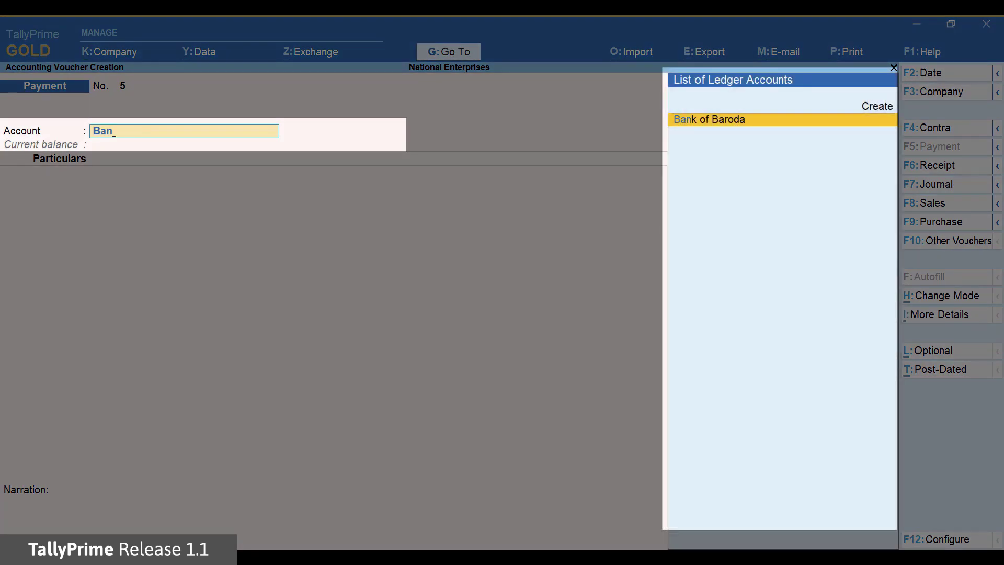
key("Return")
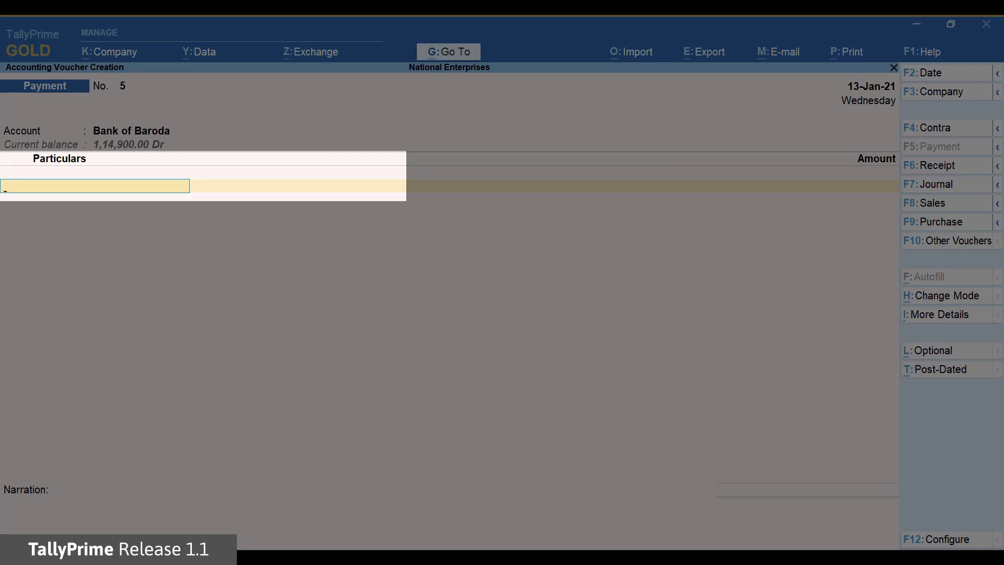
type("Hi")
key("Return")
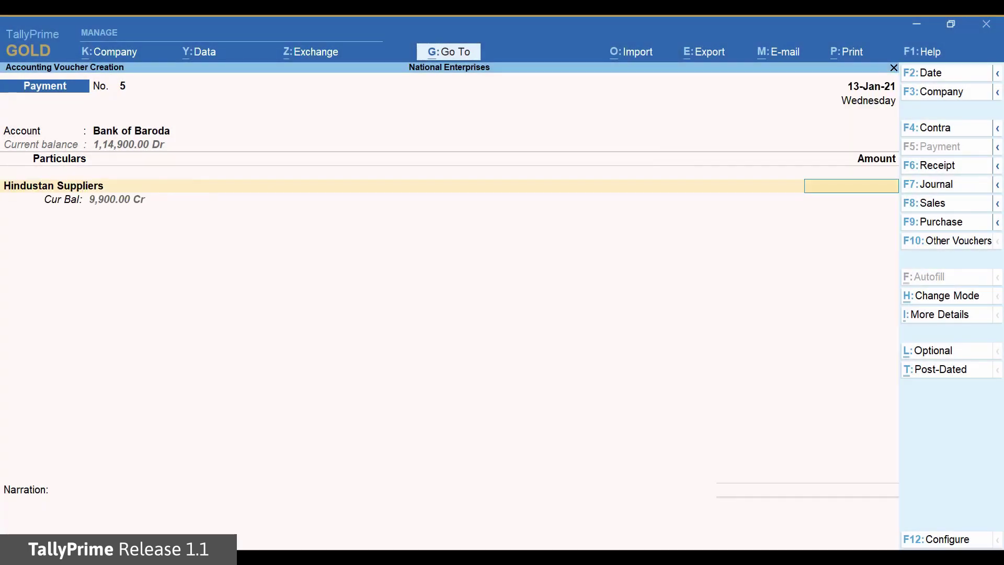
type("25000")
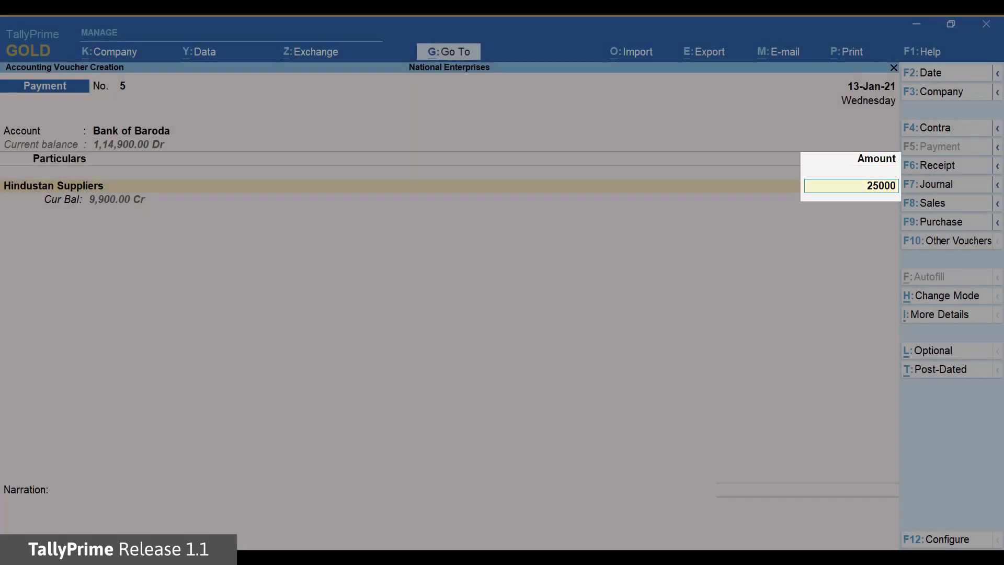
key("Return")
Set the bill-wise adjustment to Advance with reference 5 for 25,000.00
key("Up")
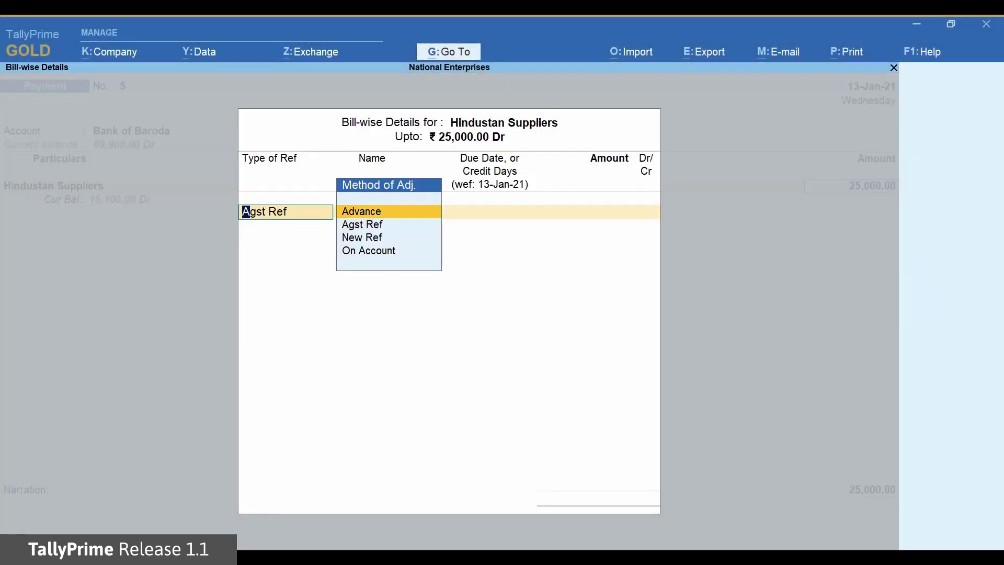
key("Return")
key("Return")
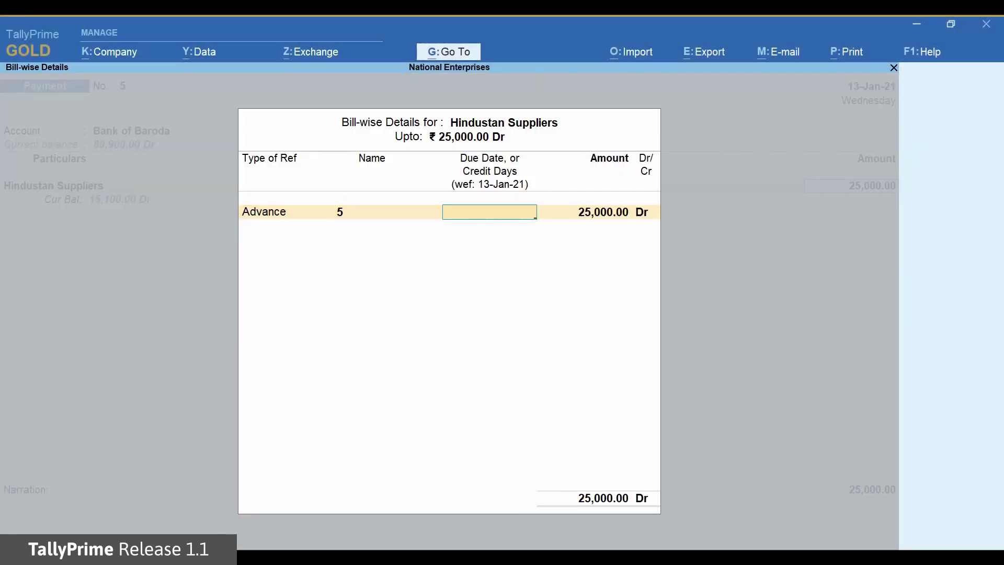
key("Return")
key("Return")
key("Return")
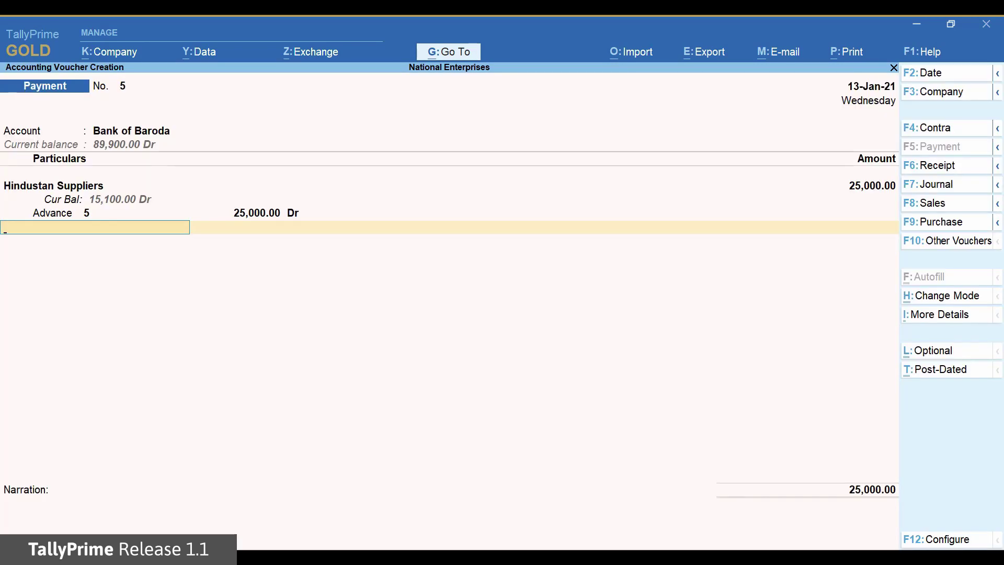
Accept the e-Fund Transfer bank allocation, add narration 'Advance paid to the supplier', and save
key("Return")
key("Return")
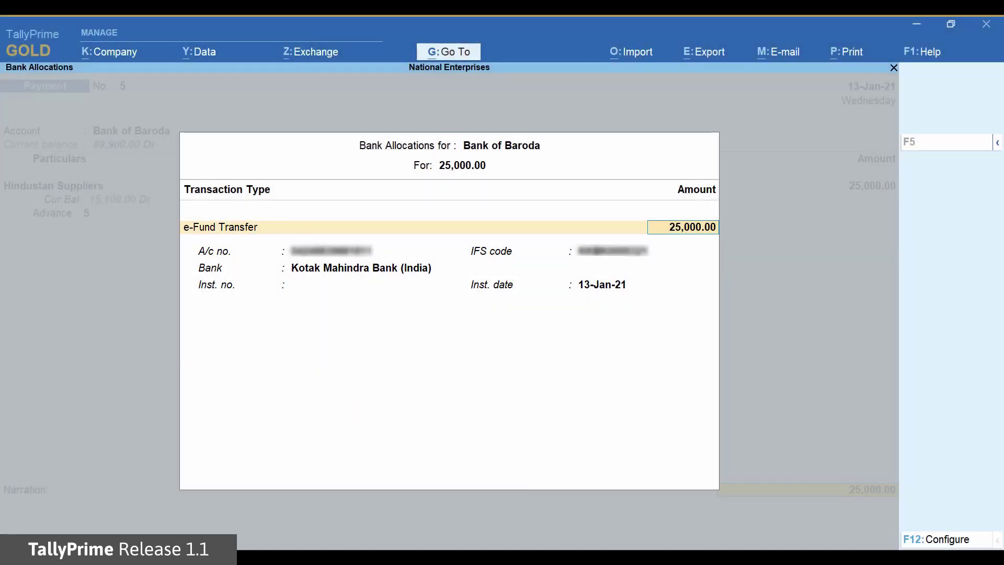
key("Return")
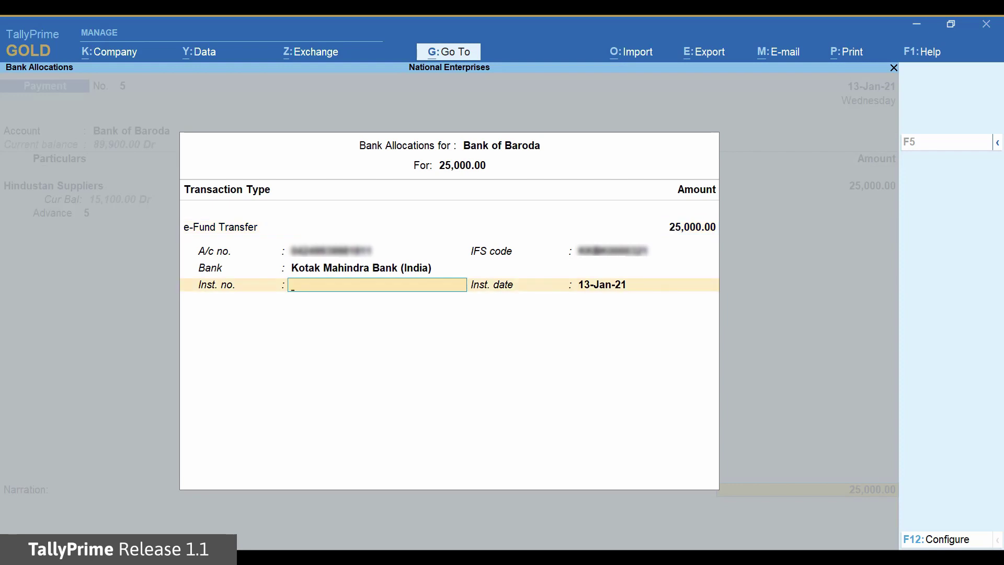
key("Return")
key("Return")
type("Advance paid")
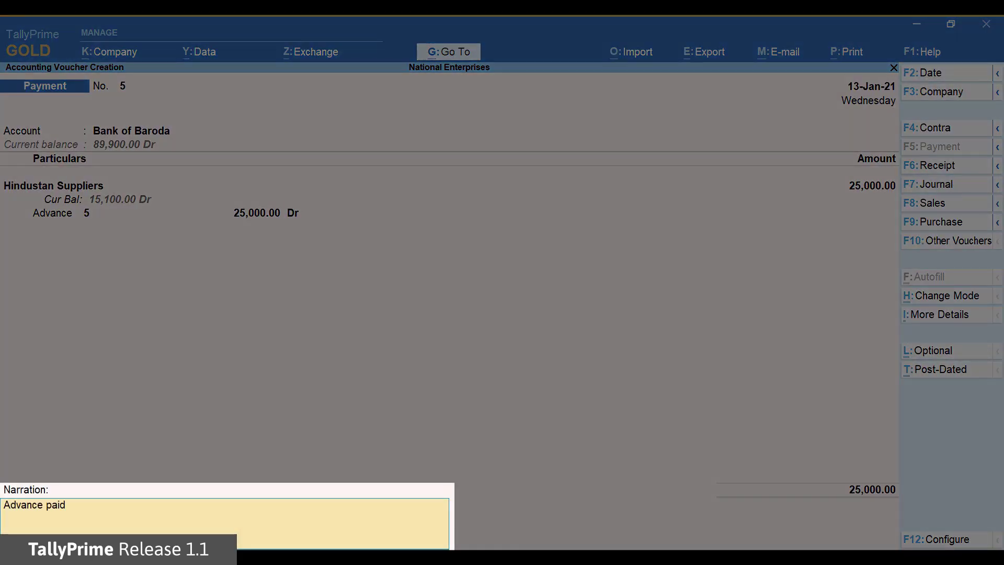
type(" to the supplier")
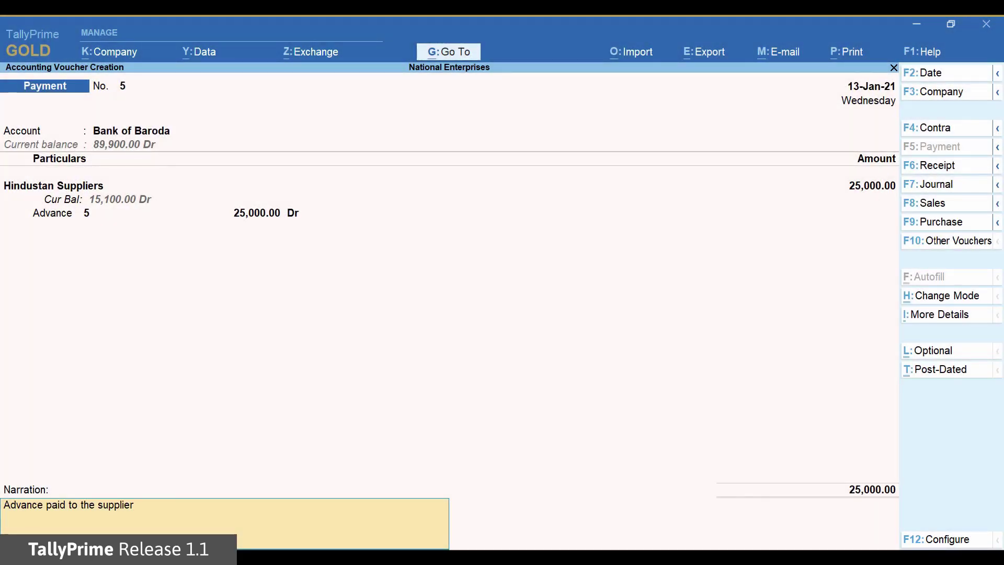
key("Return")
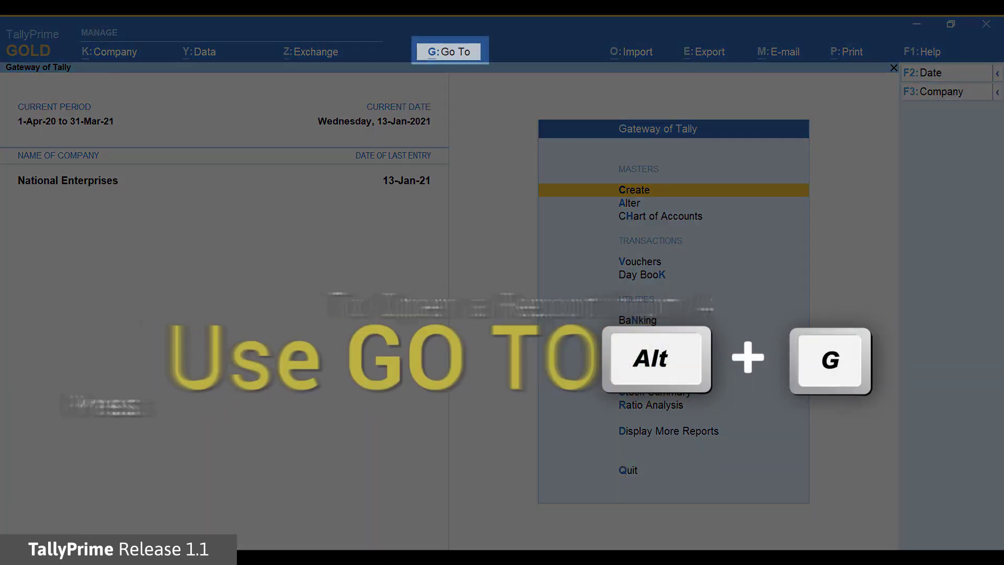
Search Go To for 'e-payments' and open the e-Payments report
key("alt+g")
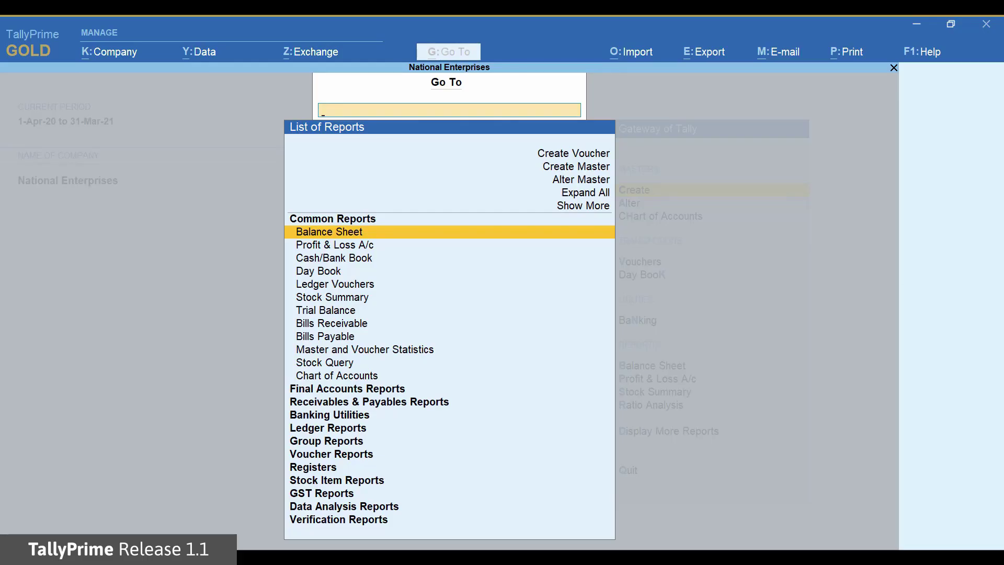
type("e")
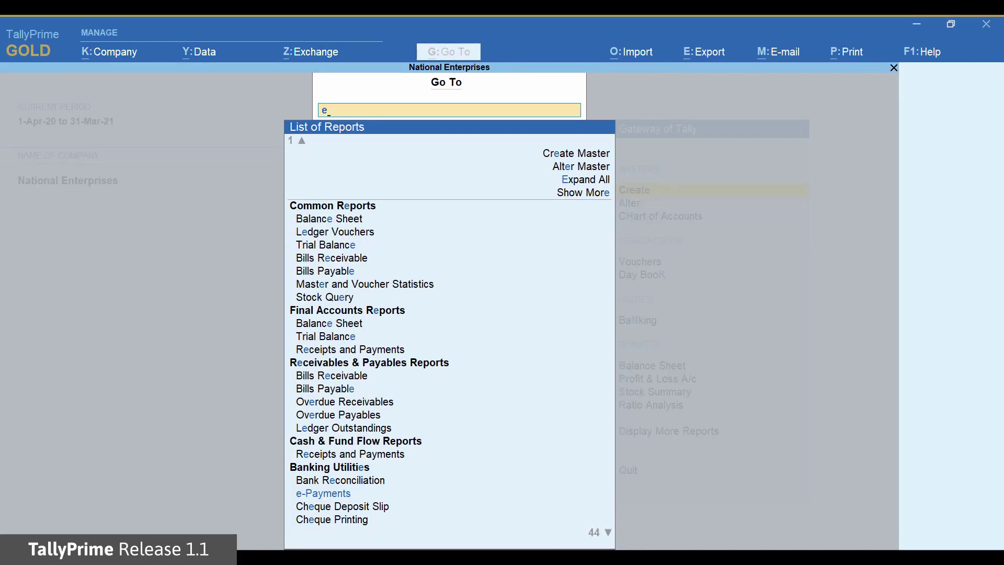
type("-pay")
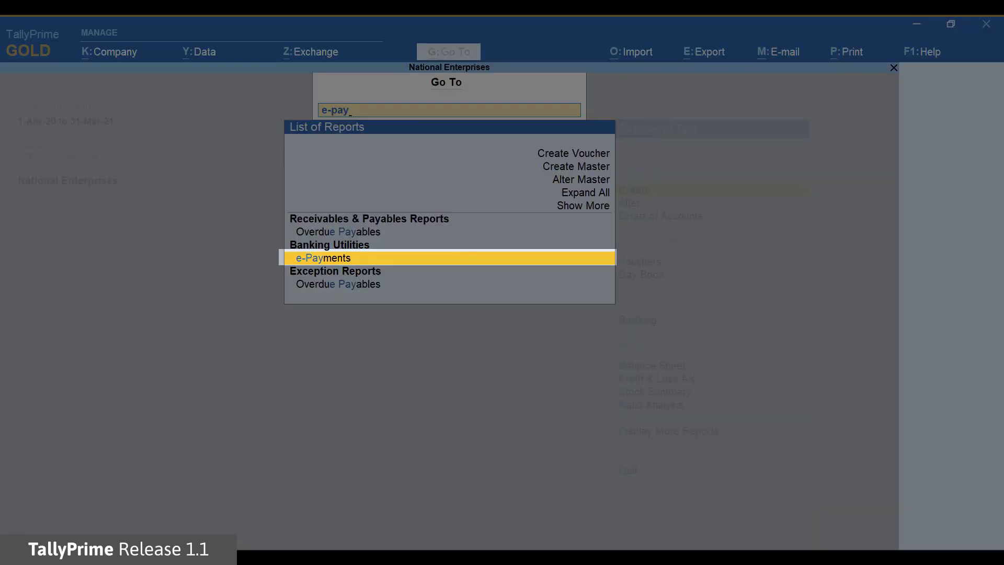
type("ments")
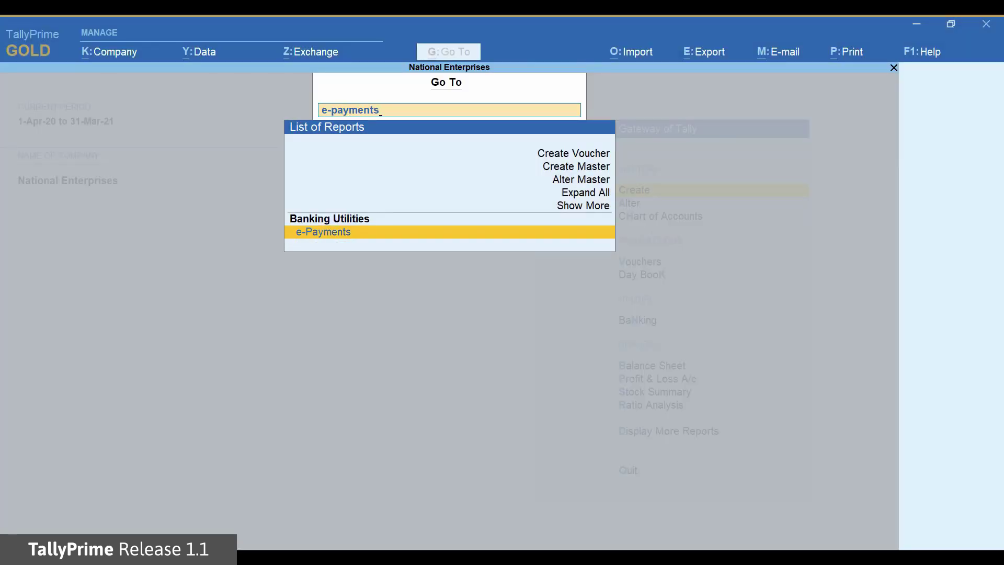
key("Return")
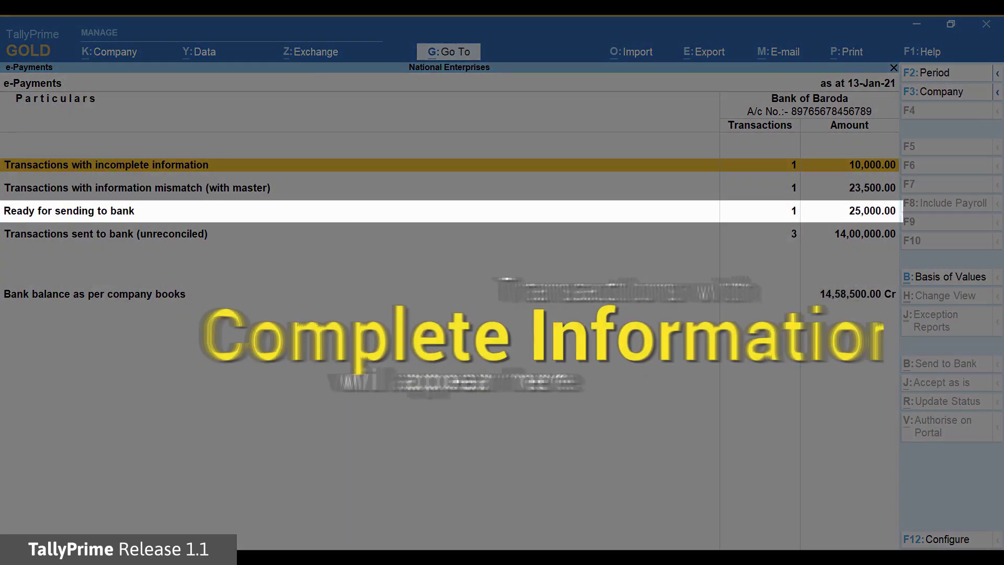
Review the e-Payments categories and drill into Transactions with incomplete information
key("Down")
key("Down")
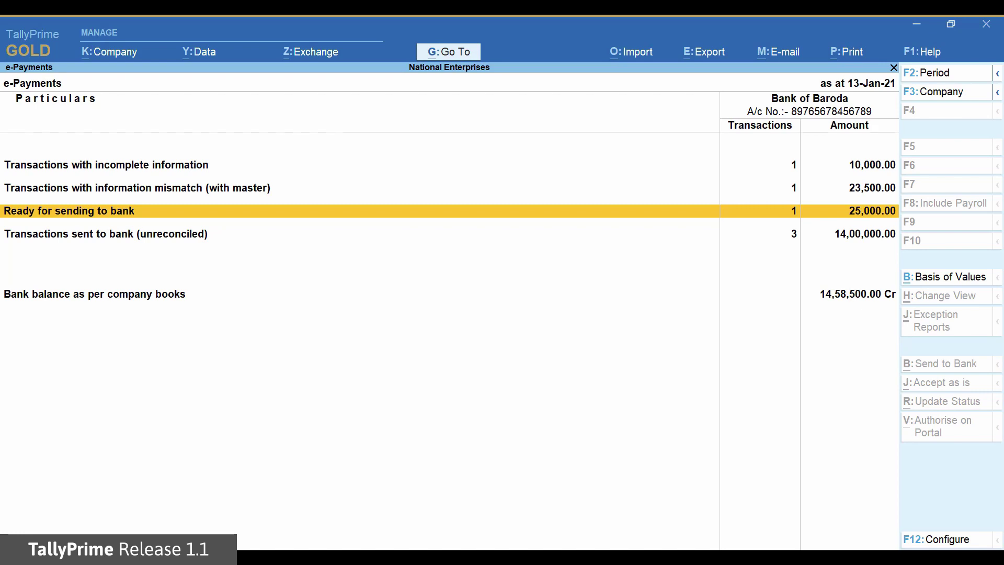
key("Up")
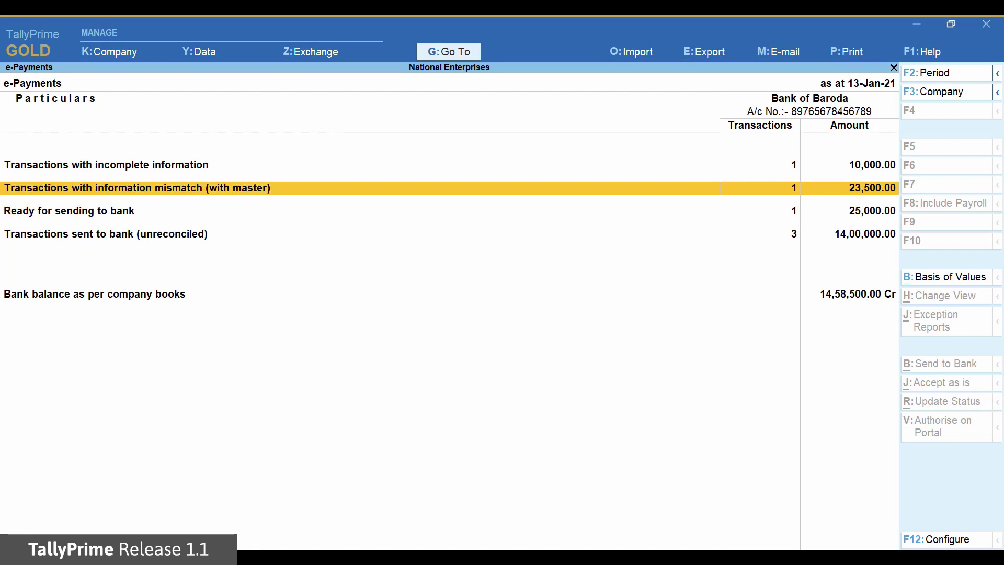
key("Up")
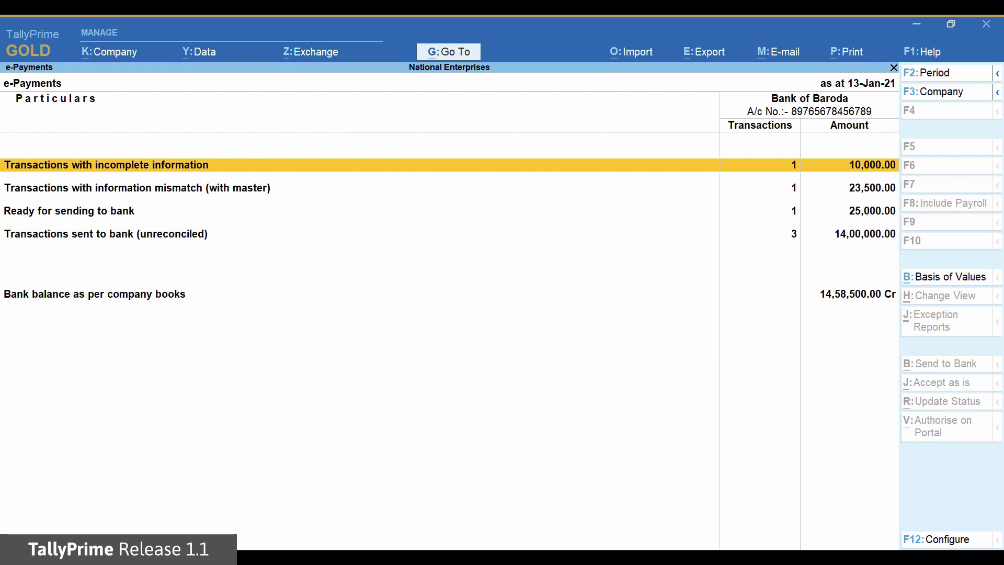
key("Down")
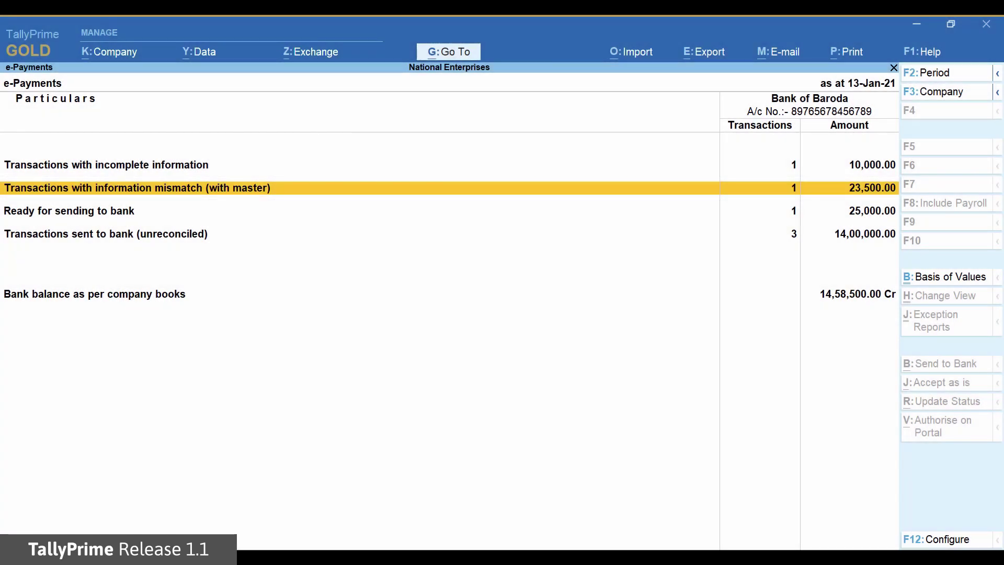
key("Up")
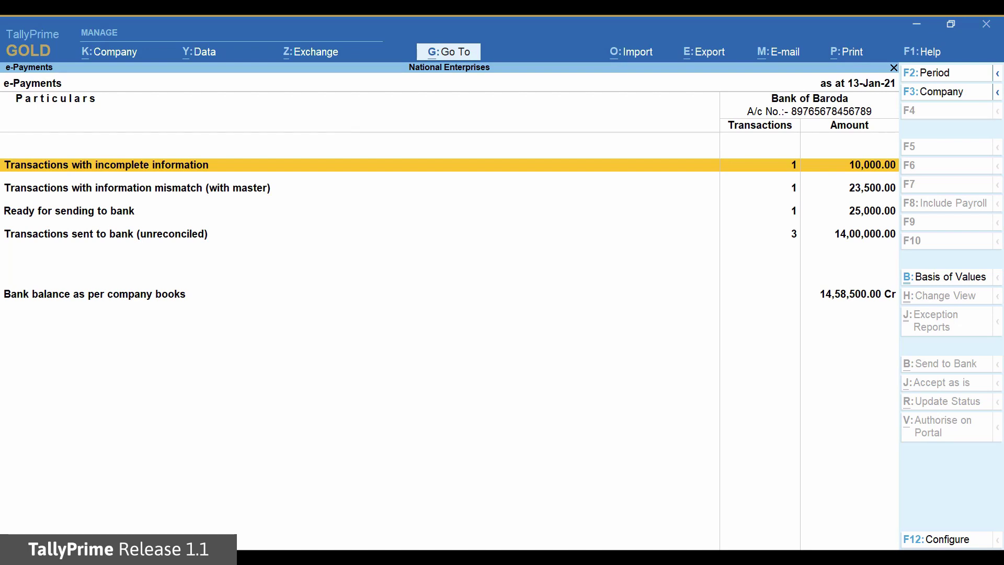
key("Return")
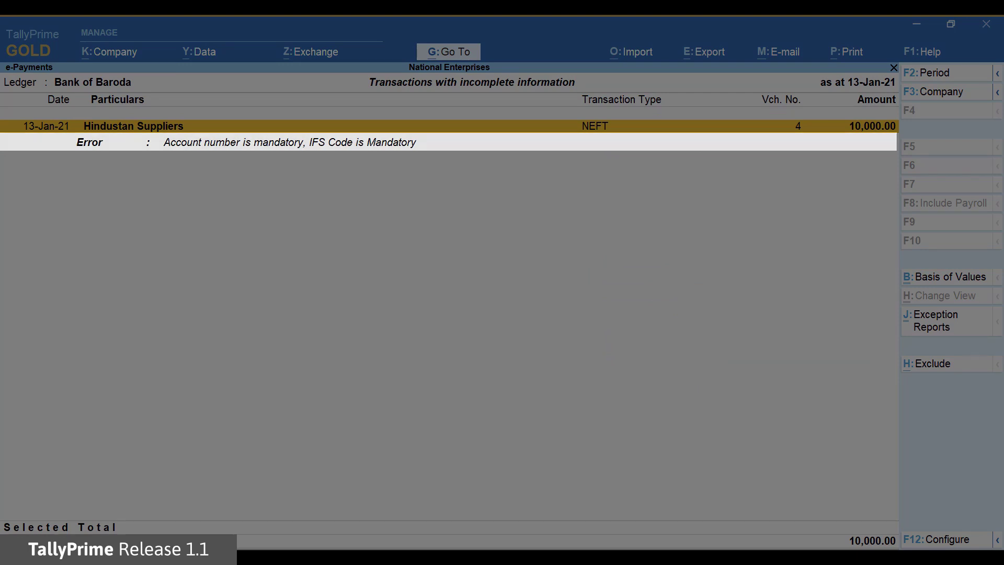
Copy the account number and IFS code from the Hindustan Suppliers master and accept them
key("Return")
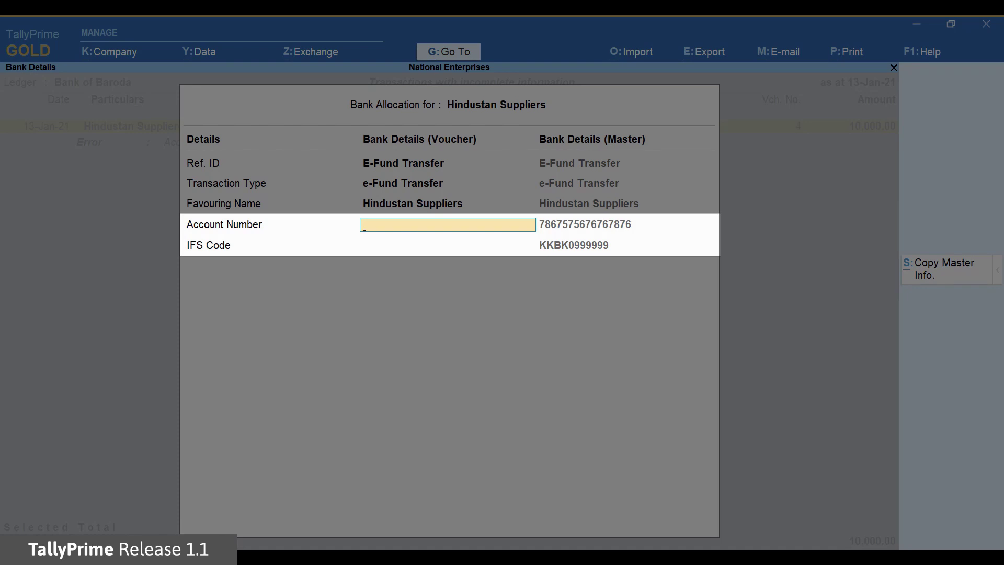
key("alt+s")
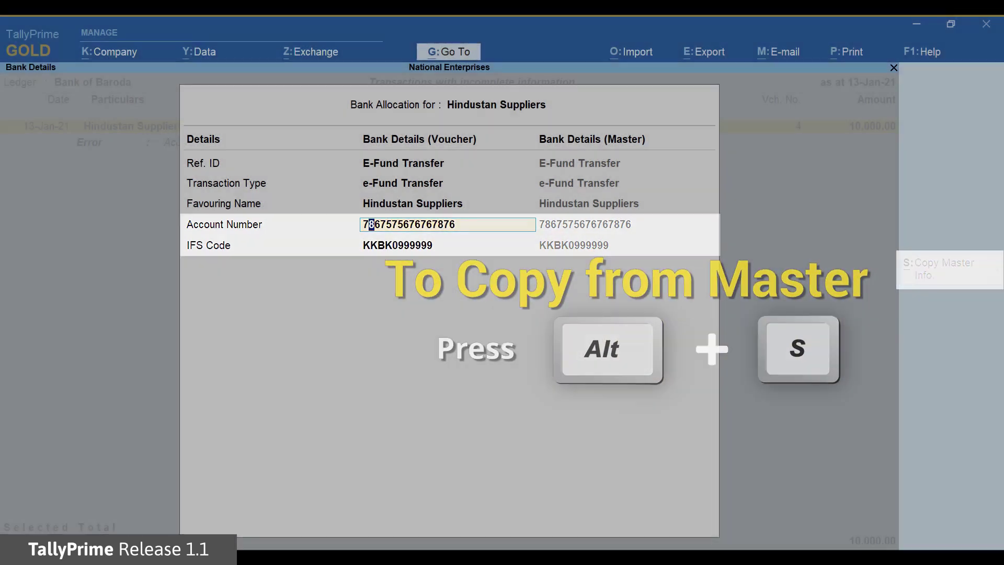
key("Return")
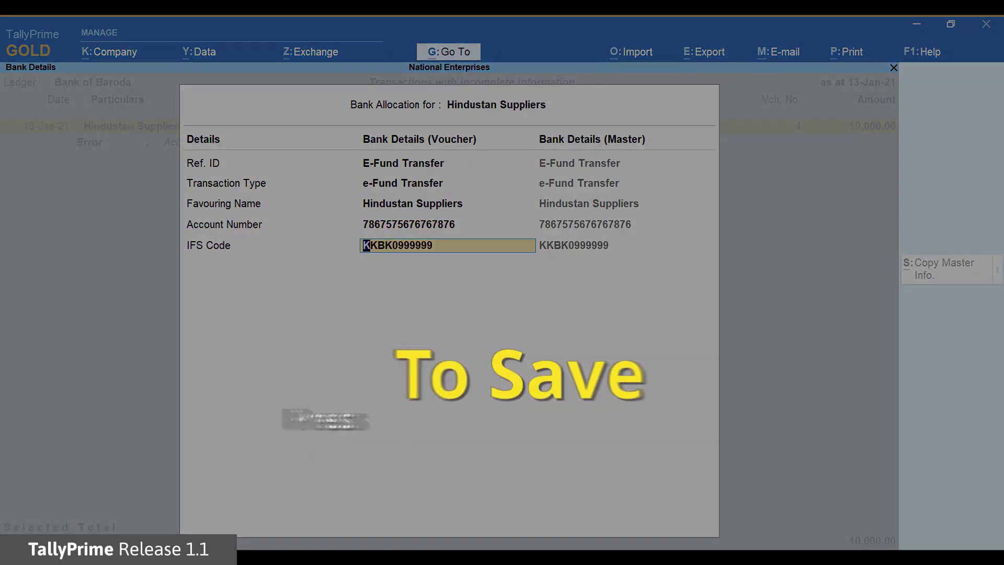
key("ctrl+a")
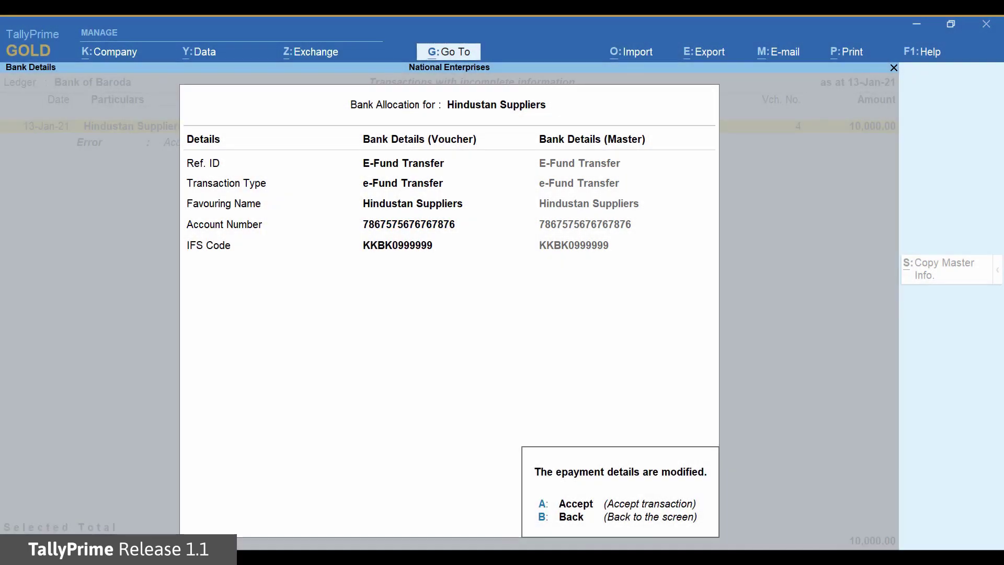
key("a")
key("Escape")
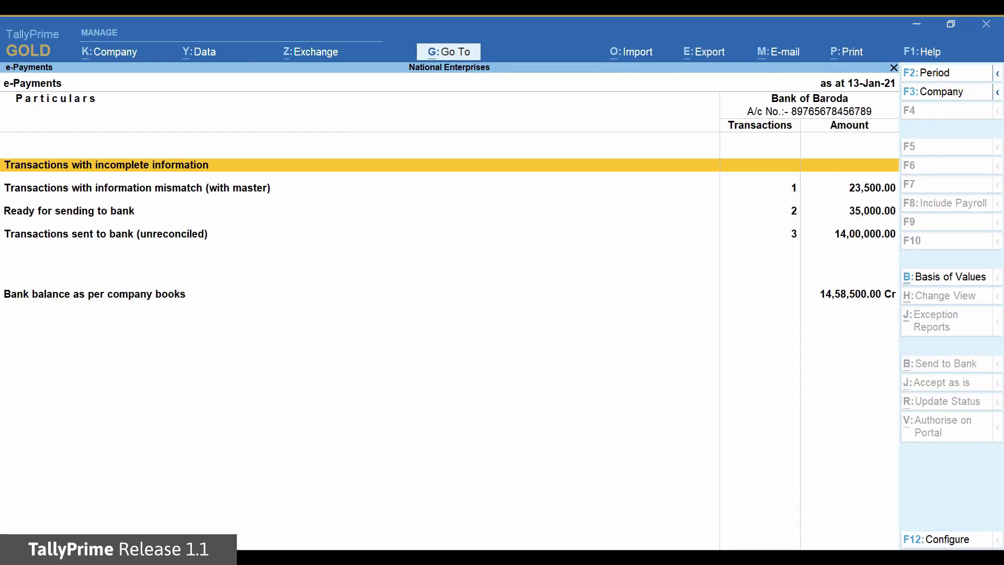
Open Ready for sending to bank and select the 25,000.00 Hindustan Suppliers payment
key("Down")
key("Down")
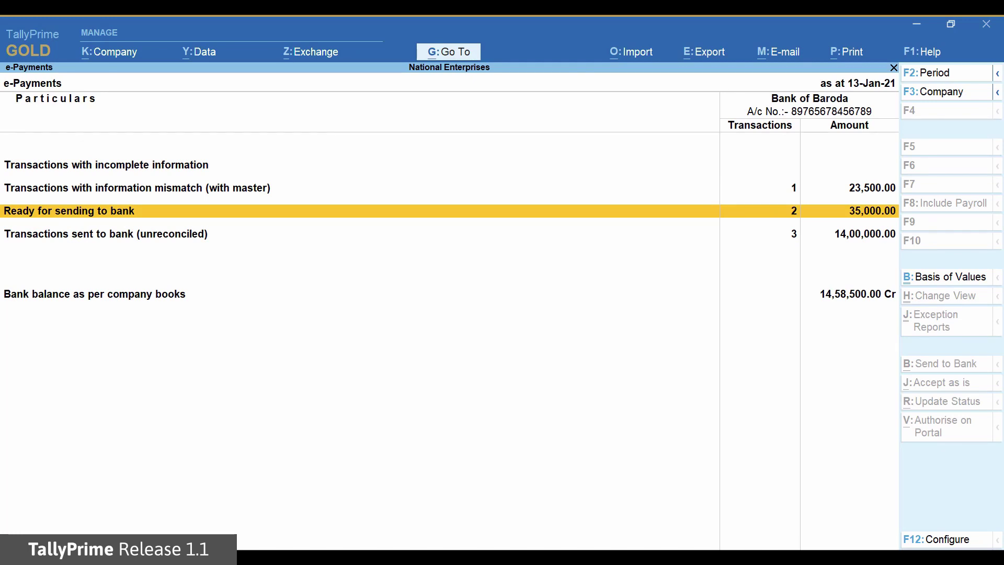
key("Return")
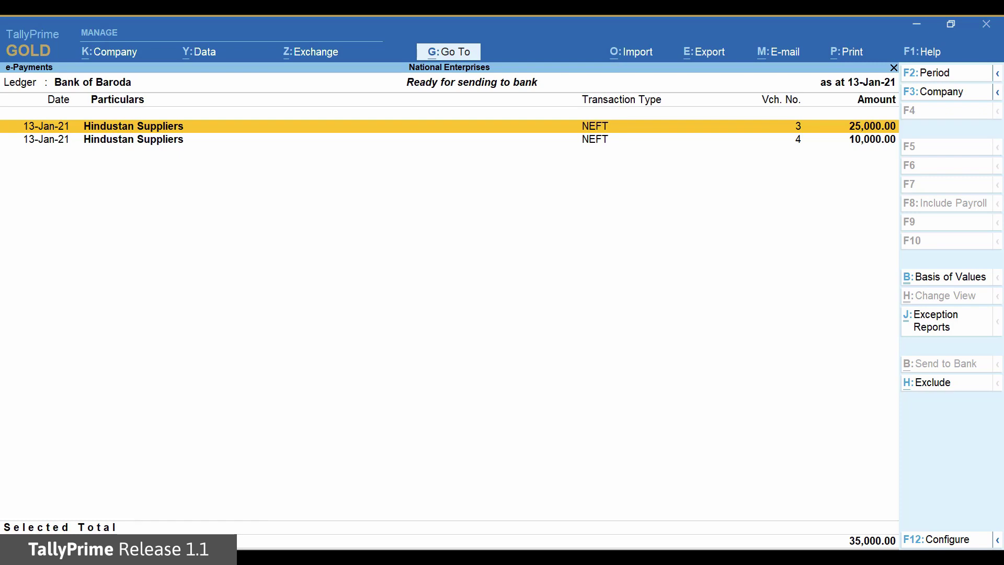
key("space")
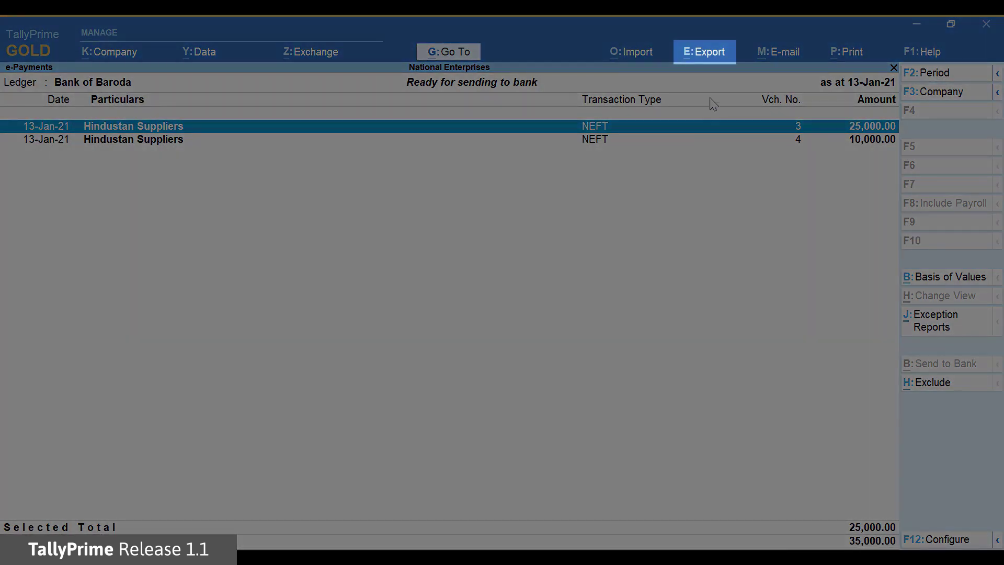
Export the selected payment instruction to D:\e-payment-files and return to the e-Payments summary
left_click(702, 53)
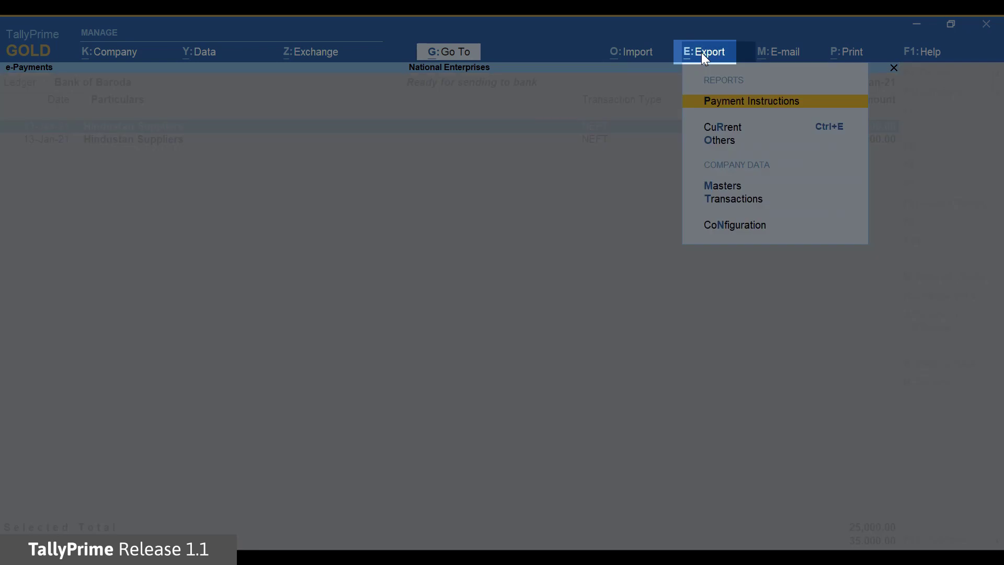
left_click(745, 104)
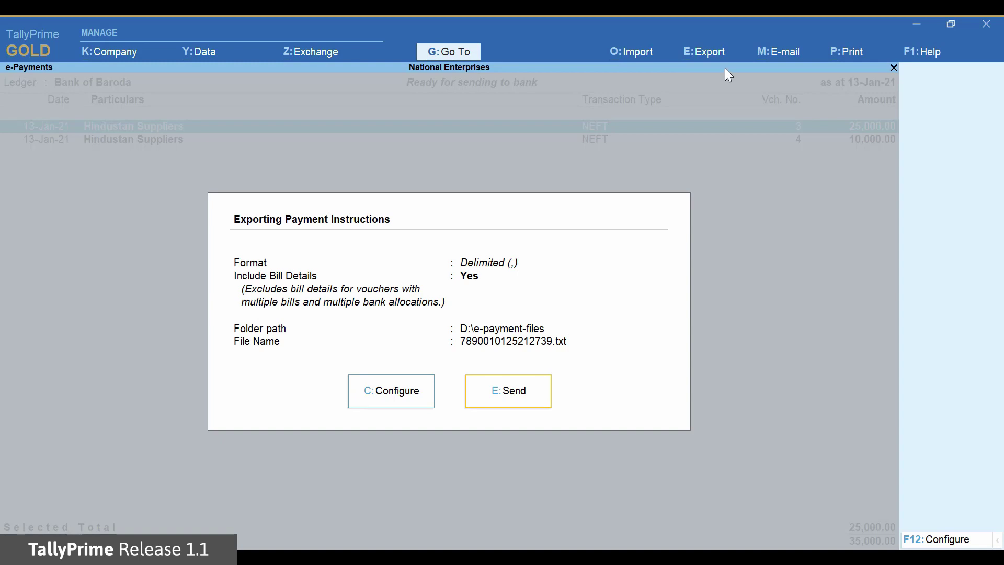
left_click(536, 407)
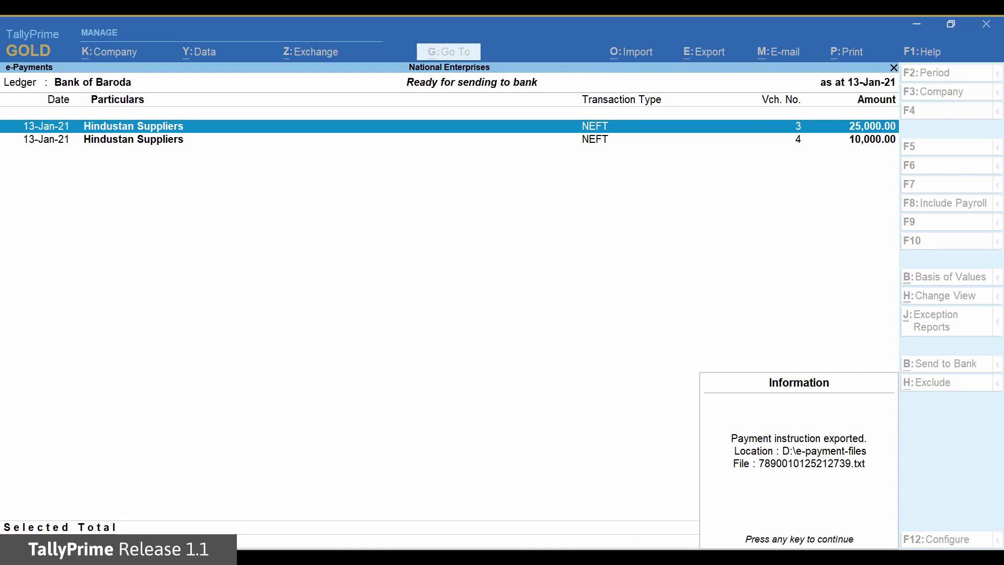
key("Return")
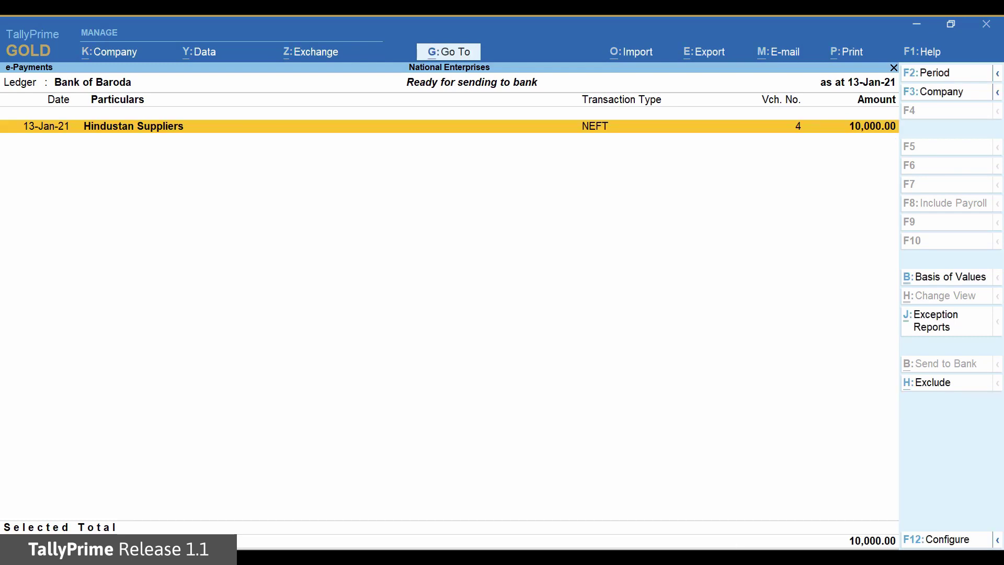
key("Escape")
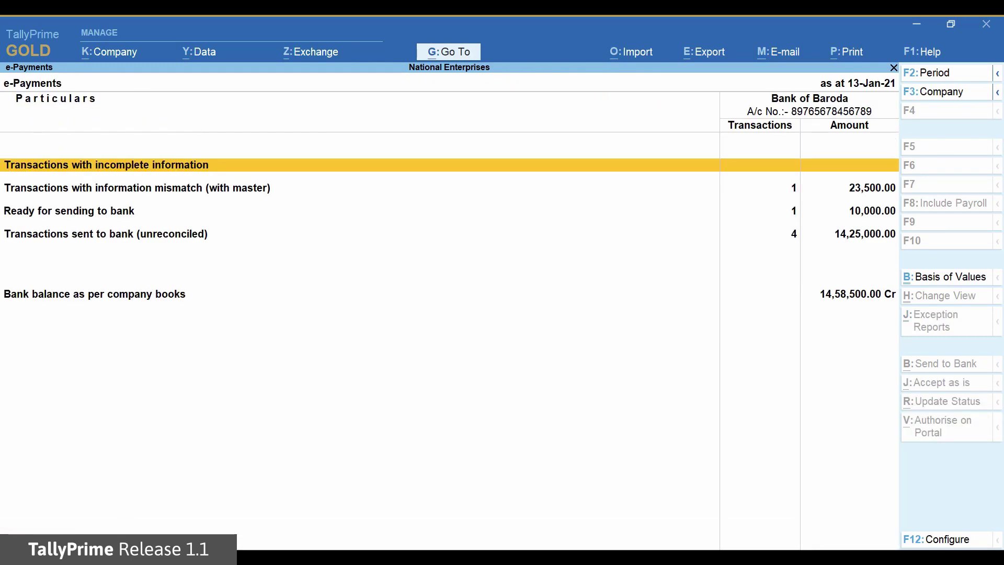
Drill into Transactions sent to bank (unreconciled) and step through the four listed payments
key("Down")
key("Down")
key("Down")
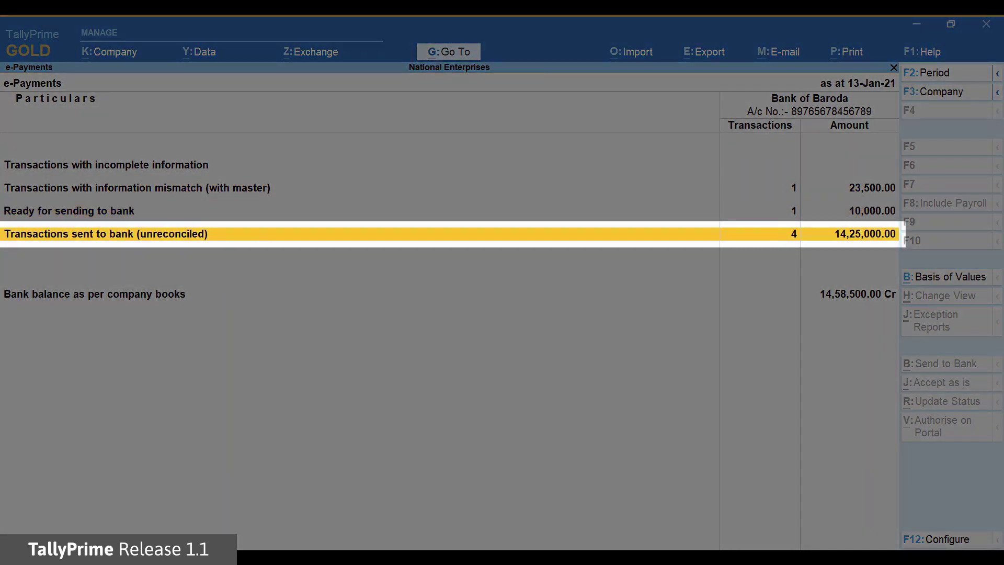
key("Return")
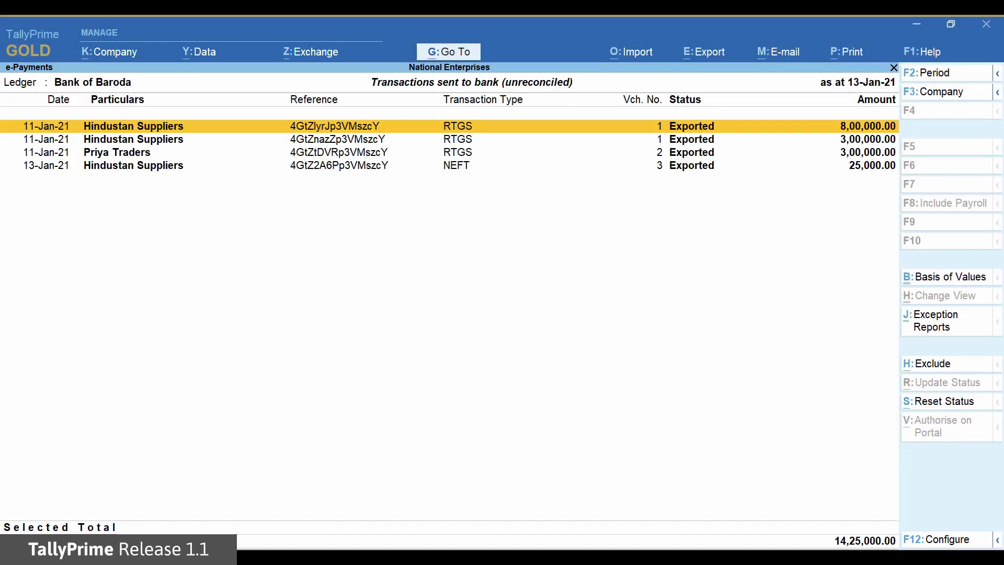
key("Down")
key("Down")
key("Down")
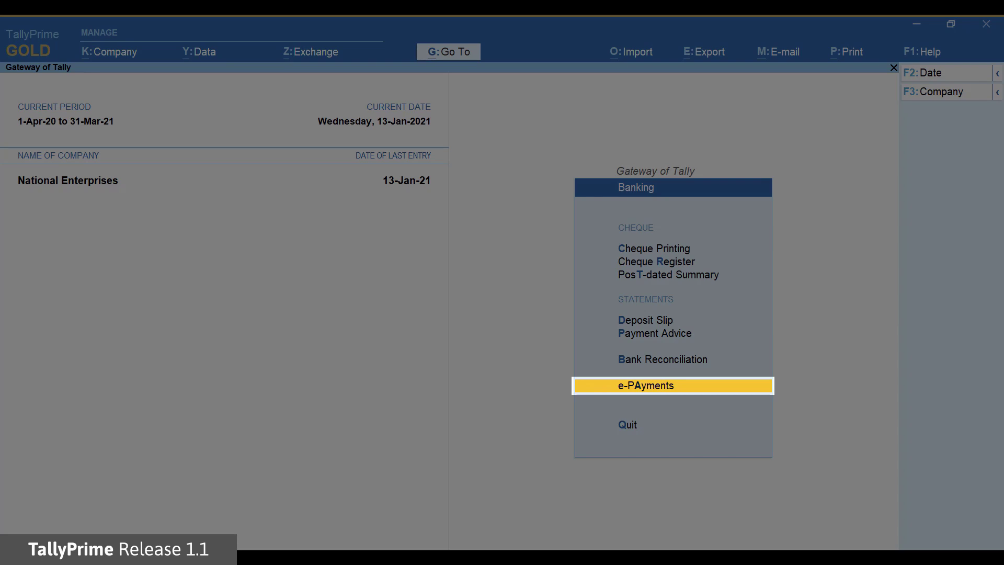
Open e-Payments and drill into the transactions sent to bank
key("Return")
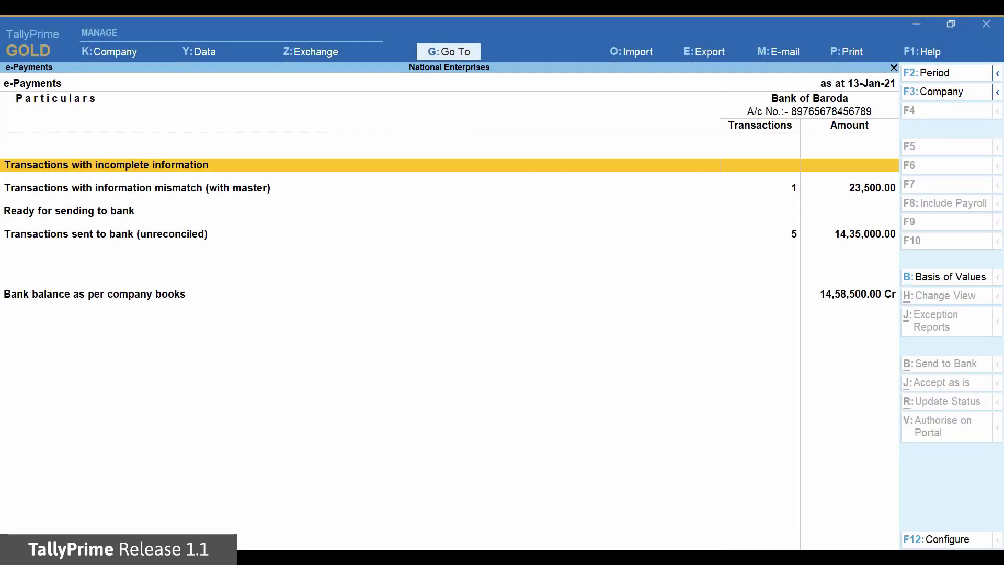
key("Down")
key("Down")
key("Down")
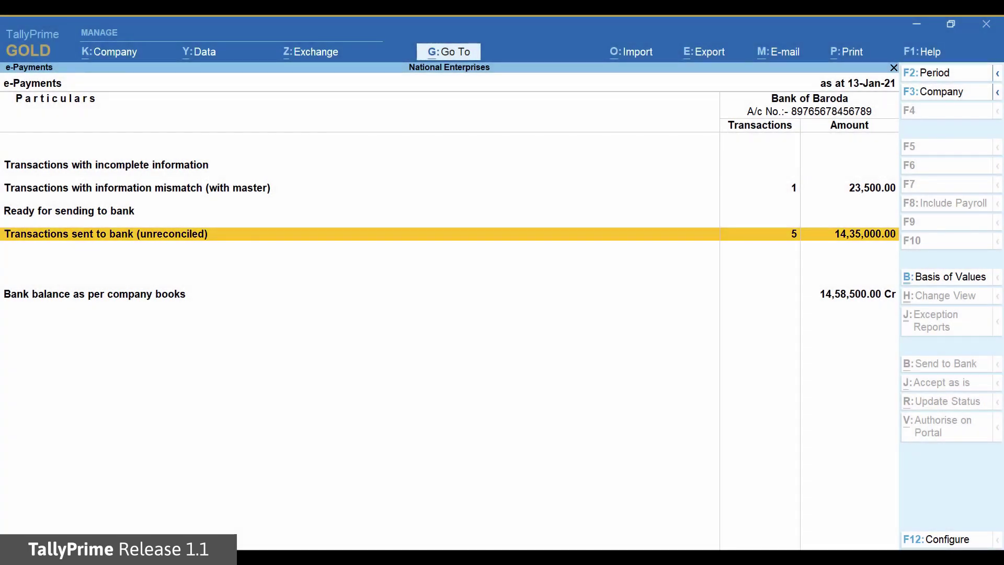
key("Return")
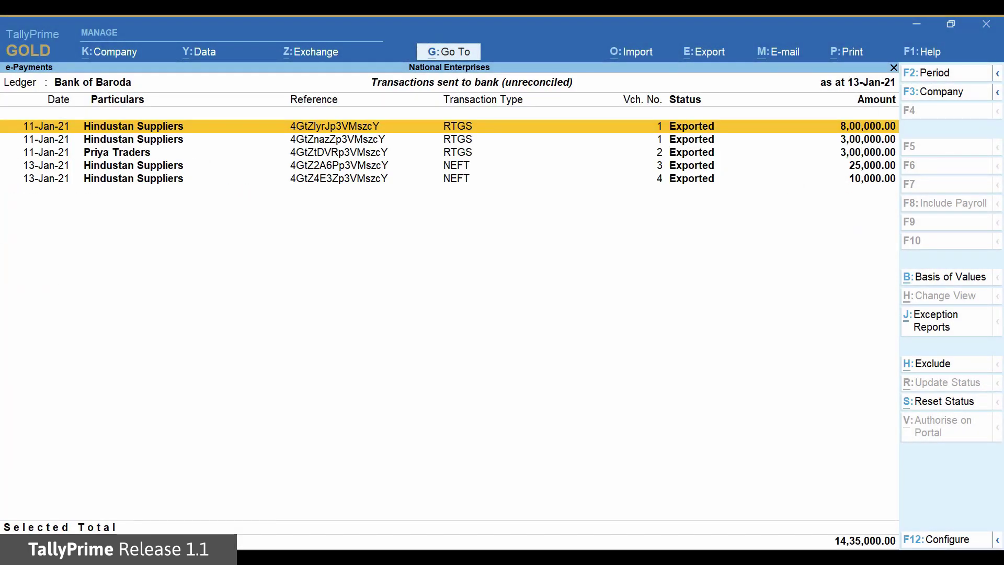
Import 'Payments Transaction Report702 - original.csv' as the intermediate file and confirm reconciling three payments
left_click(651, 45)
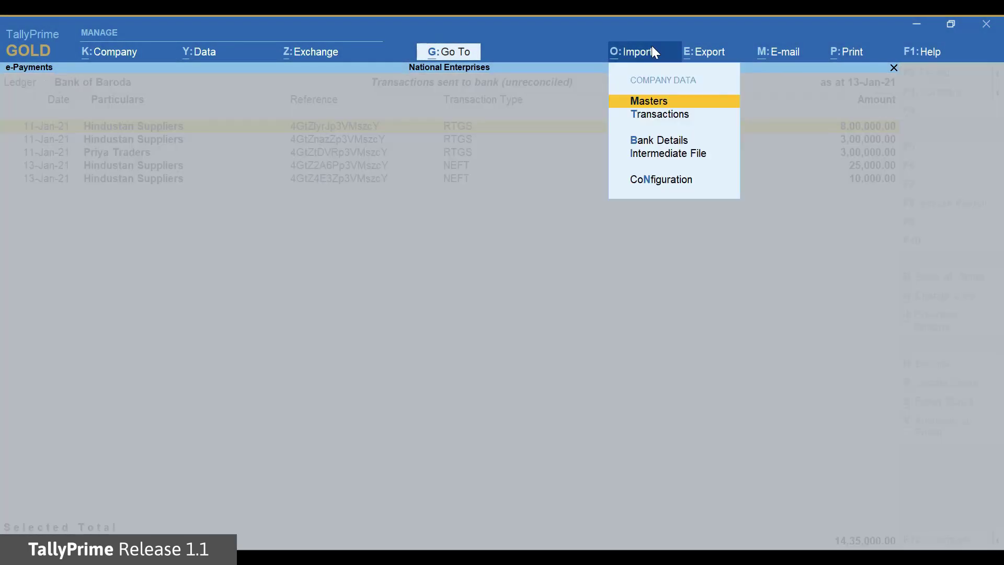
key("Down")
key("Down")
key("Down")
key("Return")
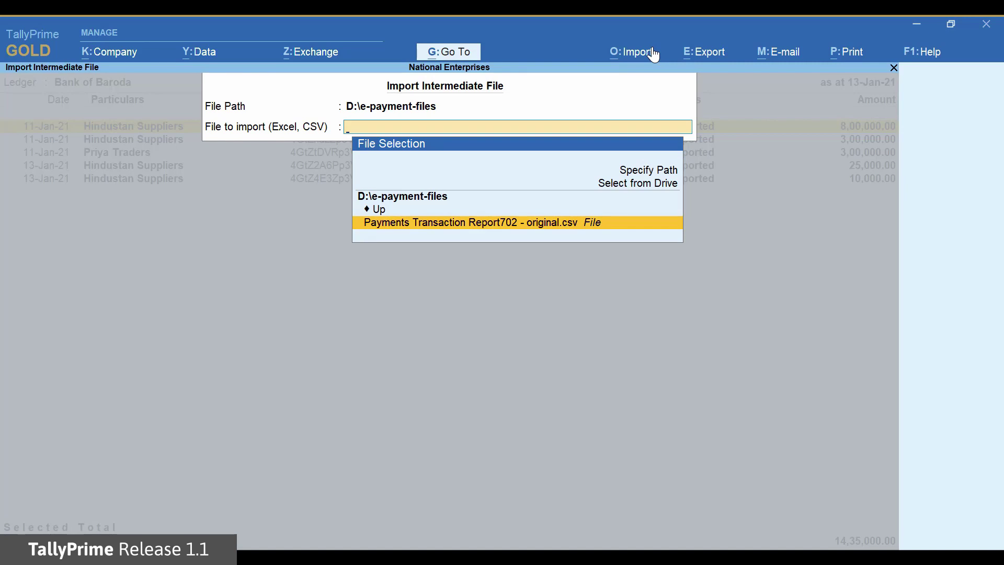
key("Return")
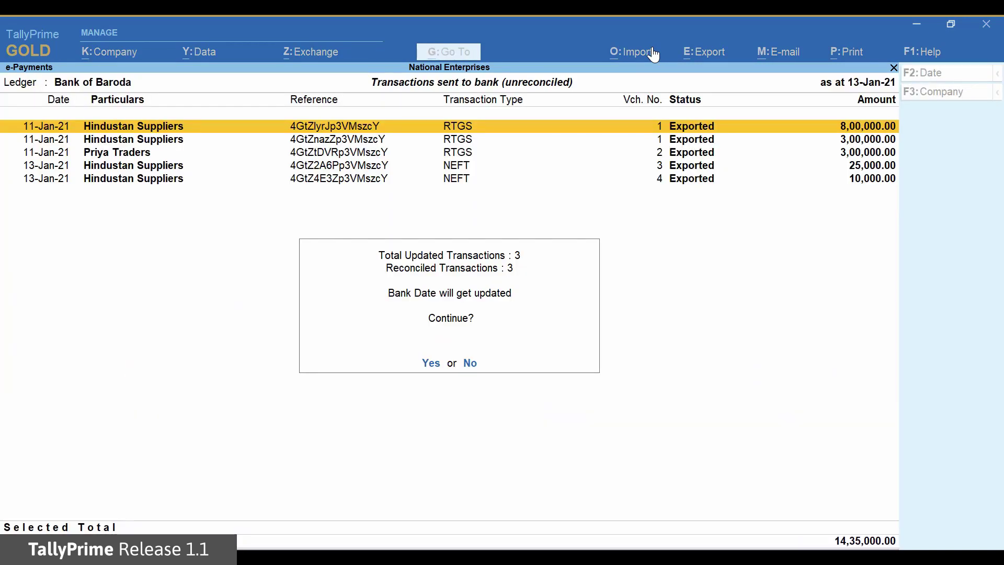
left_click(435, 366)
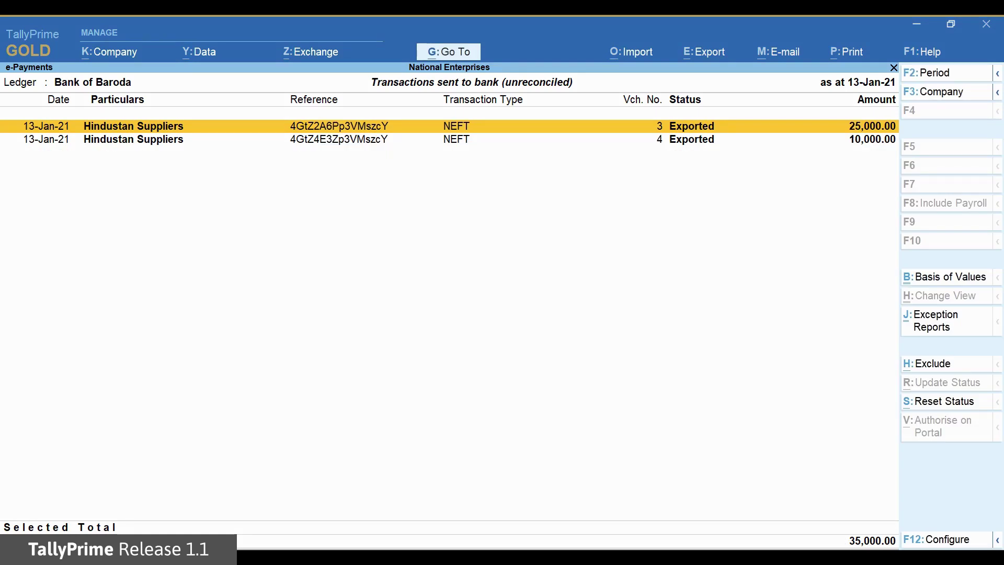